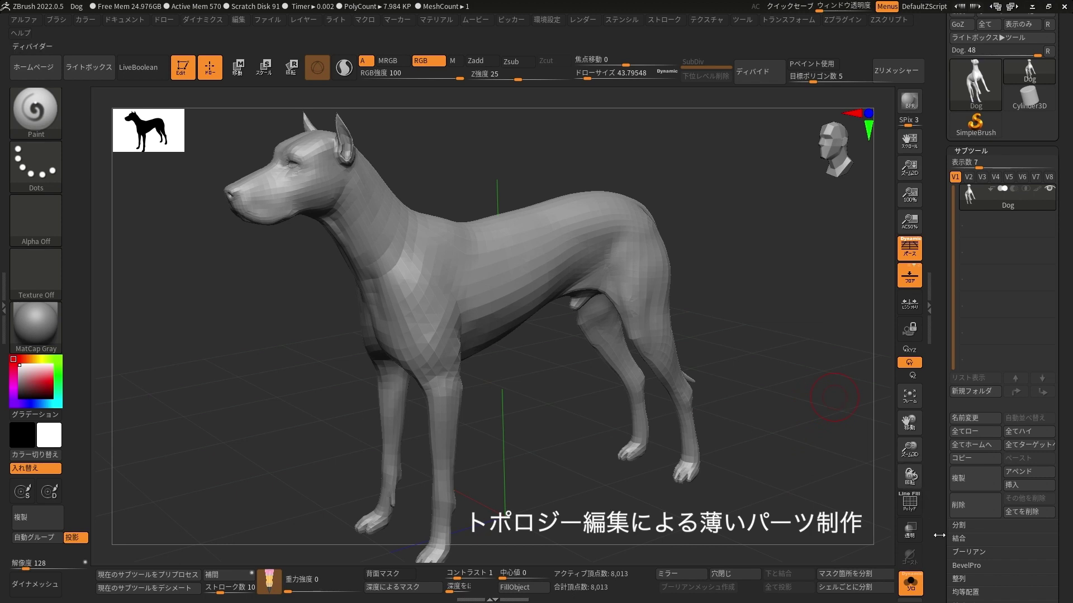
- Append a ZSphere subtool, shrink it inside the dog's body, and expand the Topology settings
drag(944, 556, 945, 484)
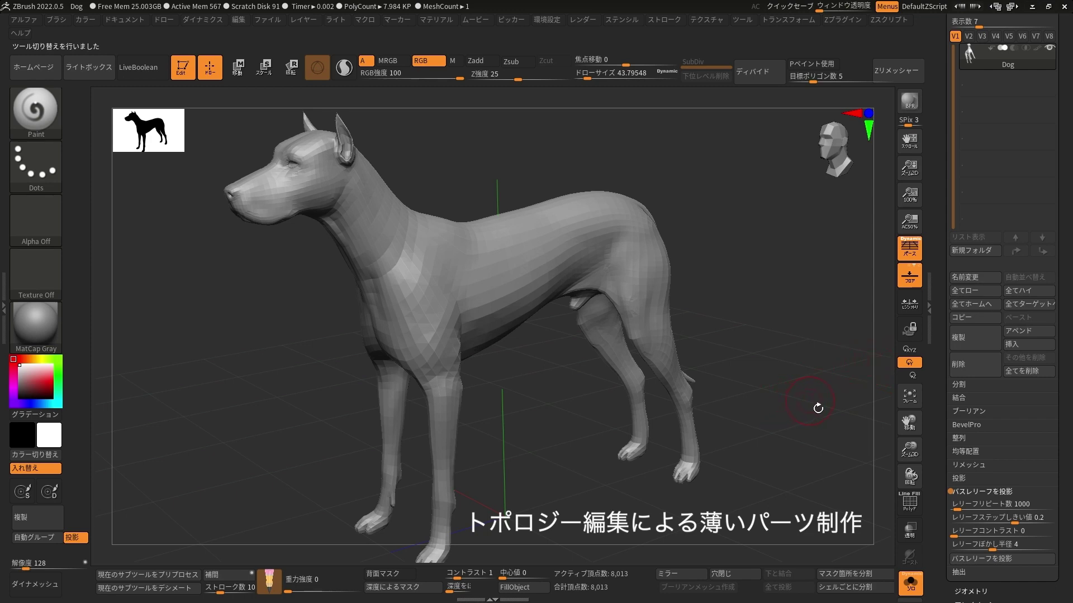
click(1018, 331)
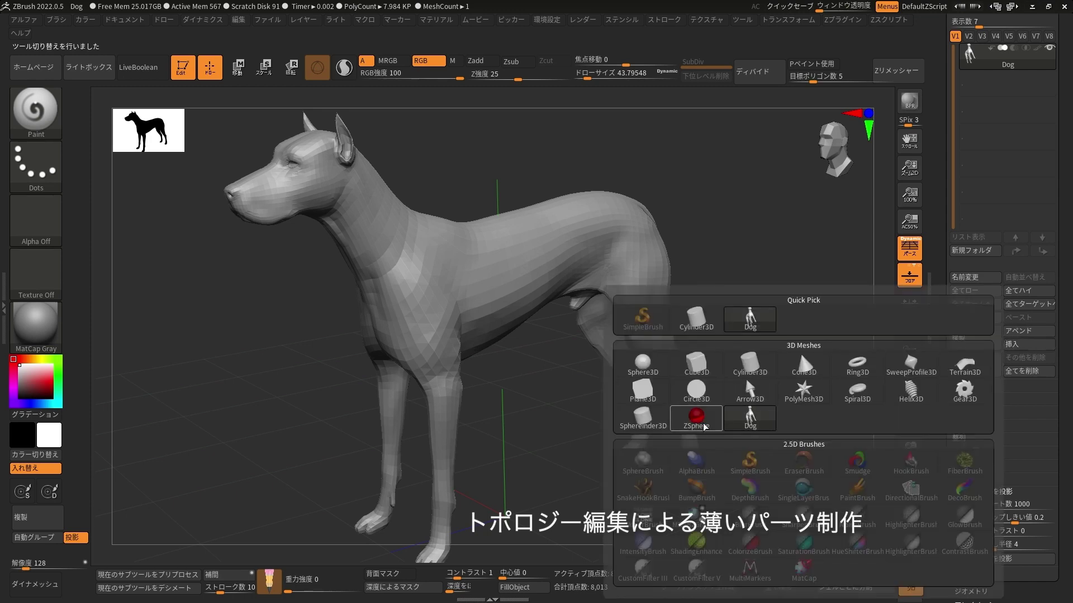
click(694, 418)
key(e)
mouse_move(566, 293)
mouse_down()
mouse_move(803, 162)
mouse_move(717, 213)
mouse_up()
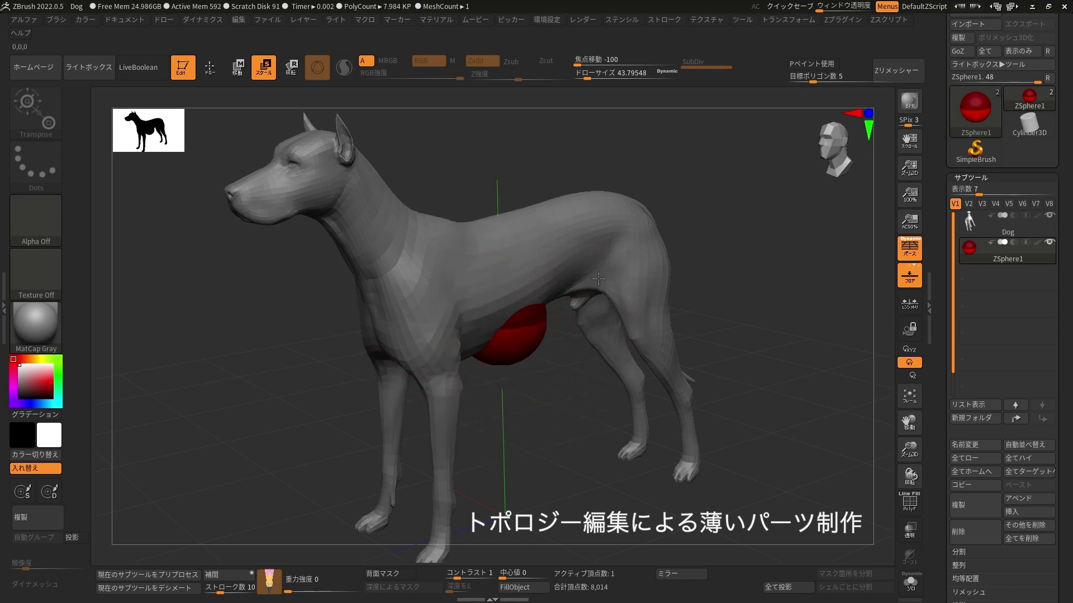
key(q)
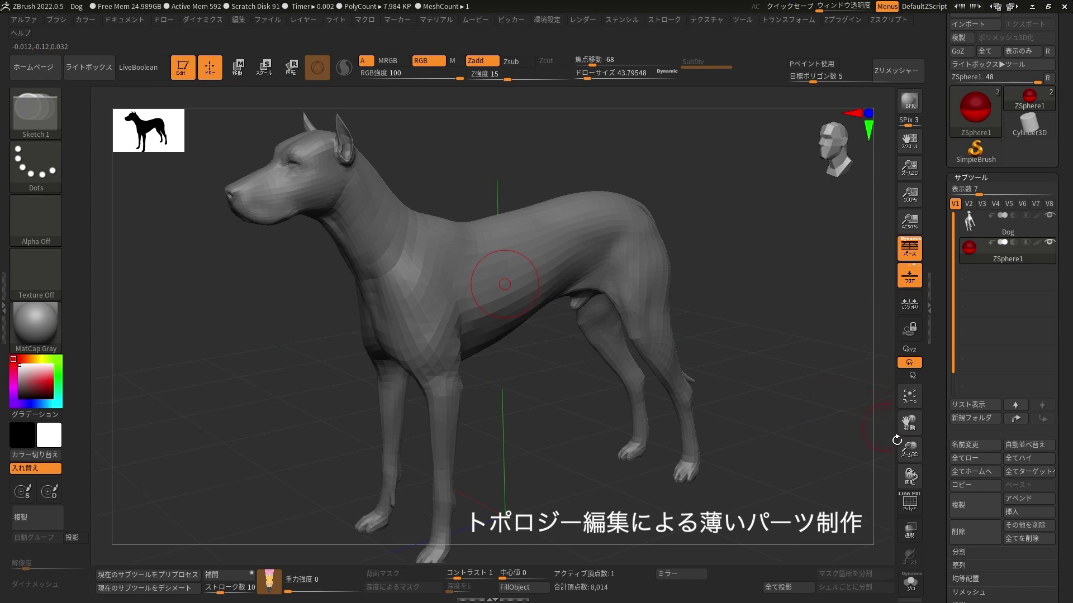
click(971, 177)
click(971, 259)
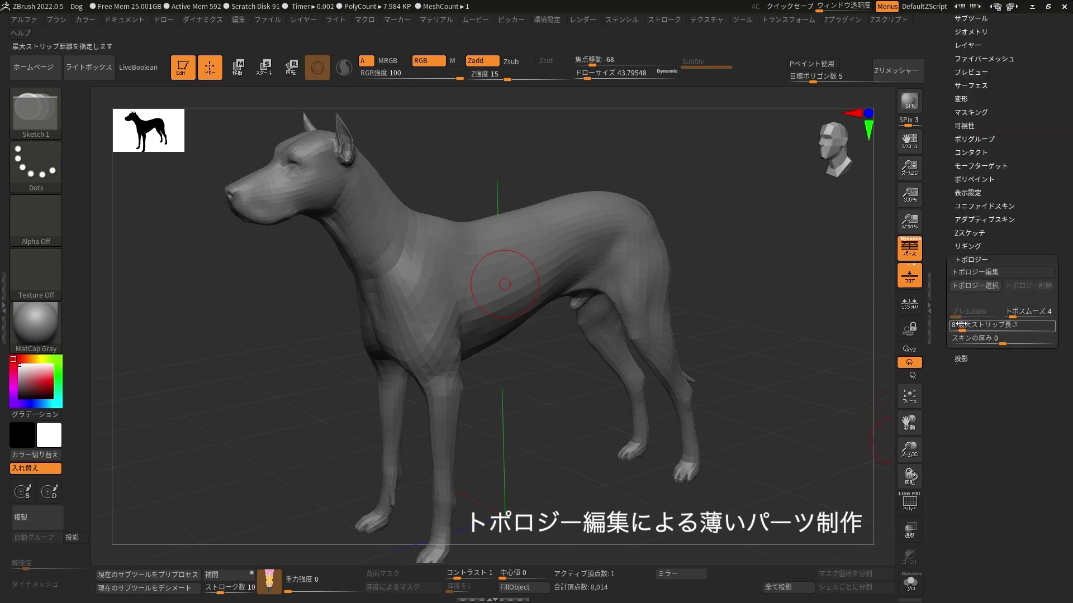
- Enable Edit Topology with Dynamic Solo off, and place the first topology point on the dog's chest
click(998, 272)
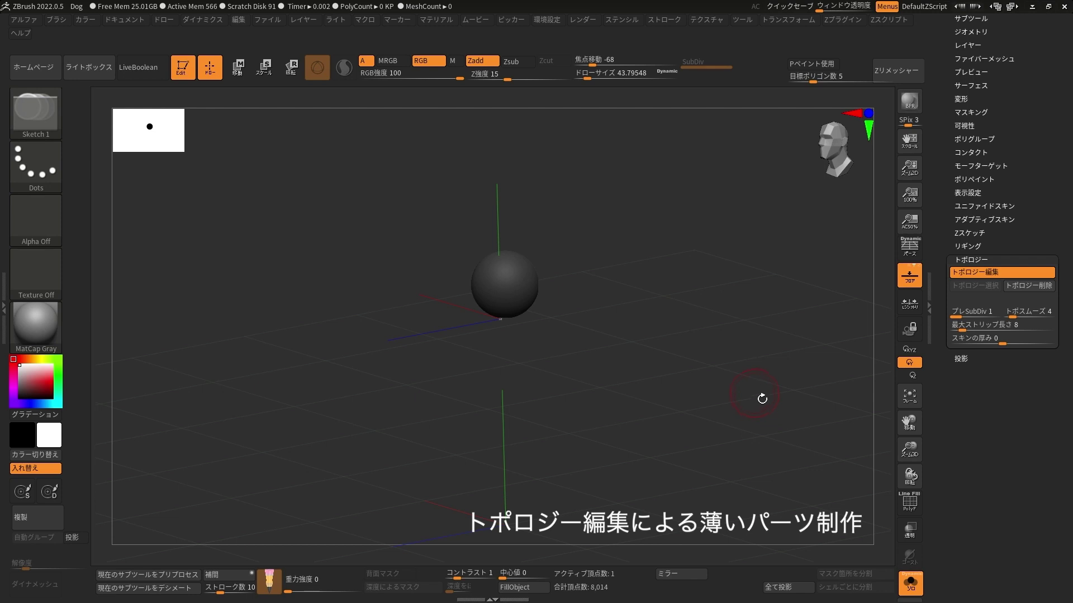
click(911, 582)
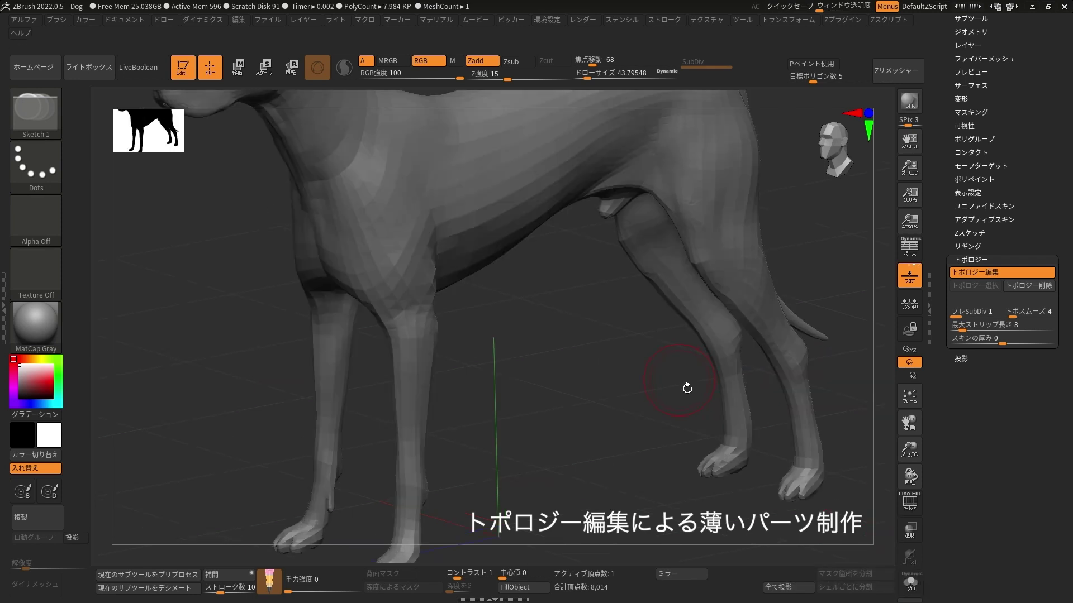
click(424, 276)
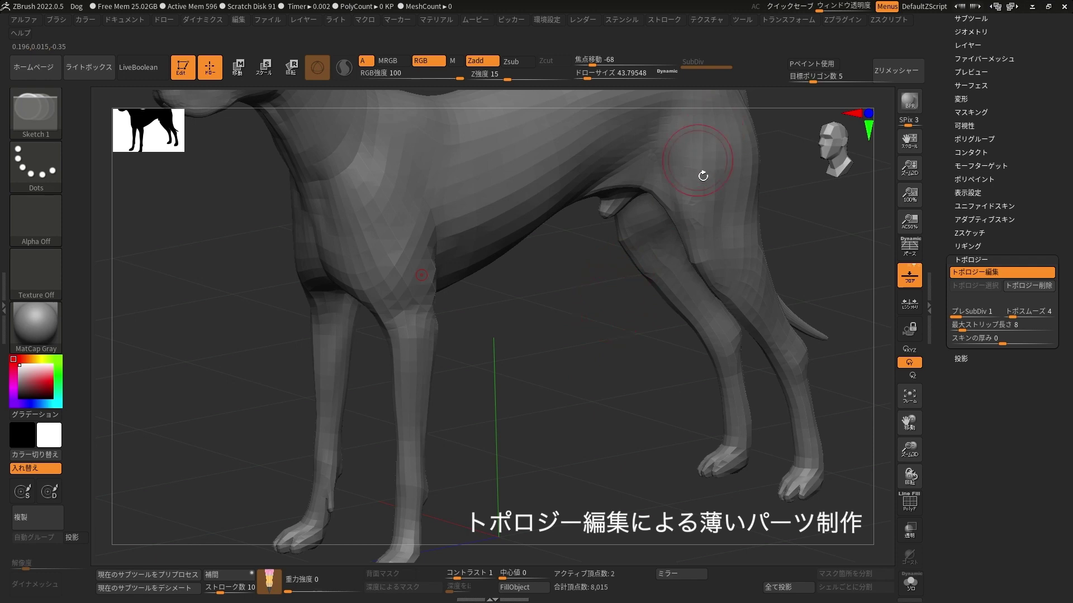
- Trace a closed topology loop from the chest through the hind leg, hind paw and front paw
click(677, 160)
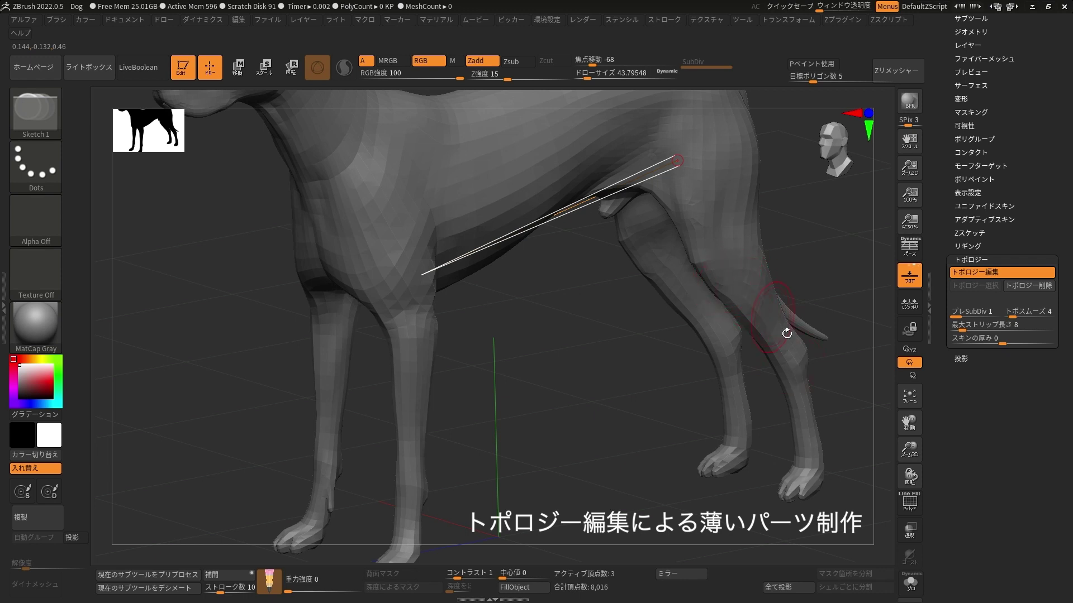
click(813, 454)
click(417, 537)
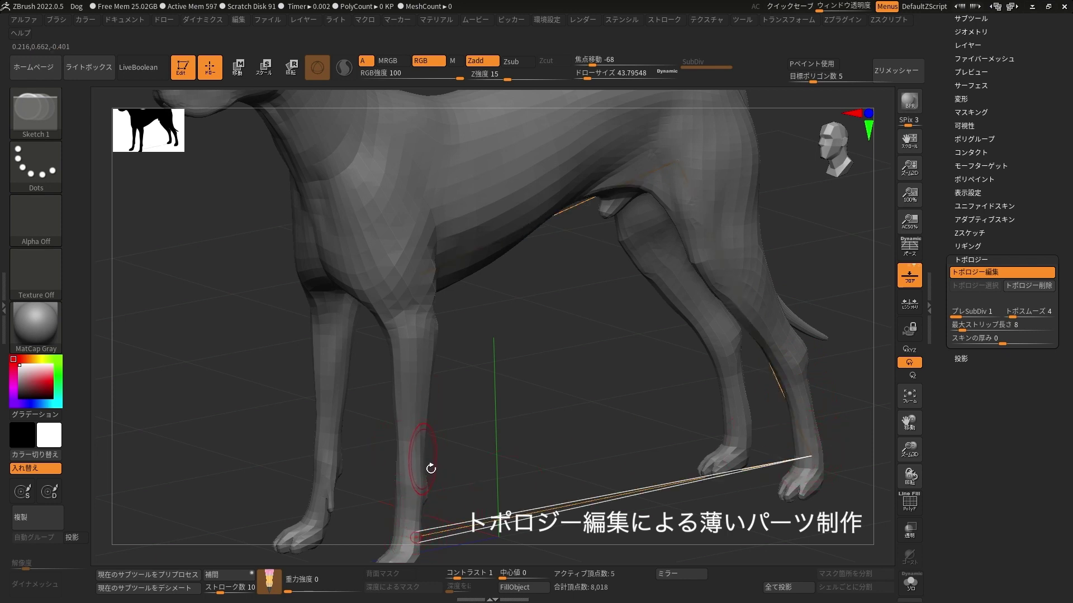
click(421, 275)
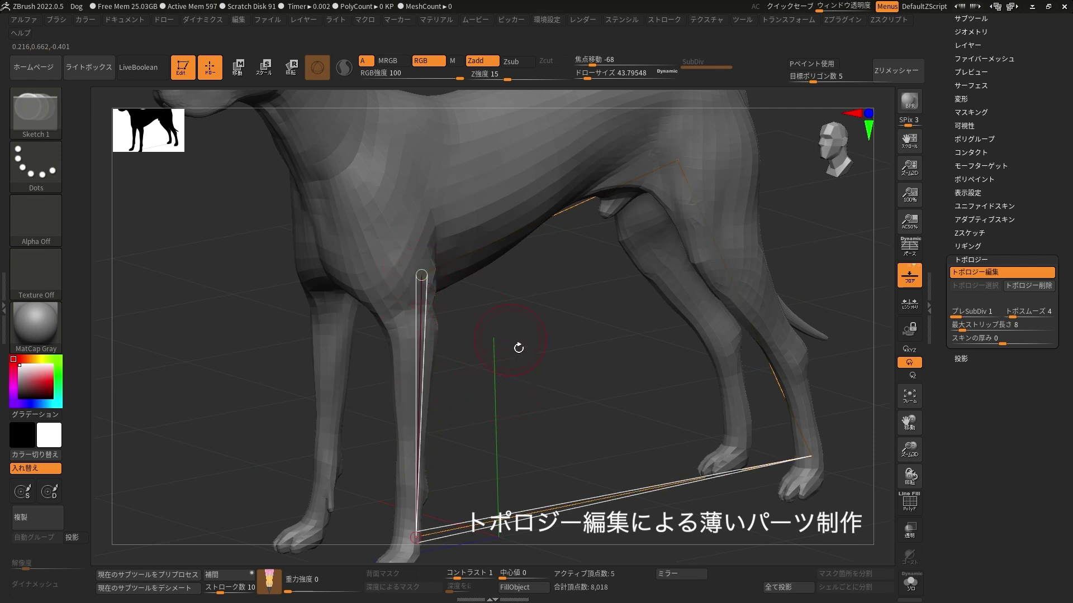
- Add a middle edge splitting the outline from the belly down to the ground
drag(577, 391, 568, 362)
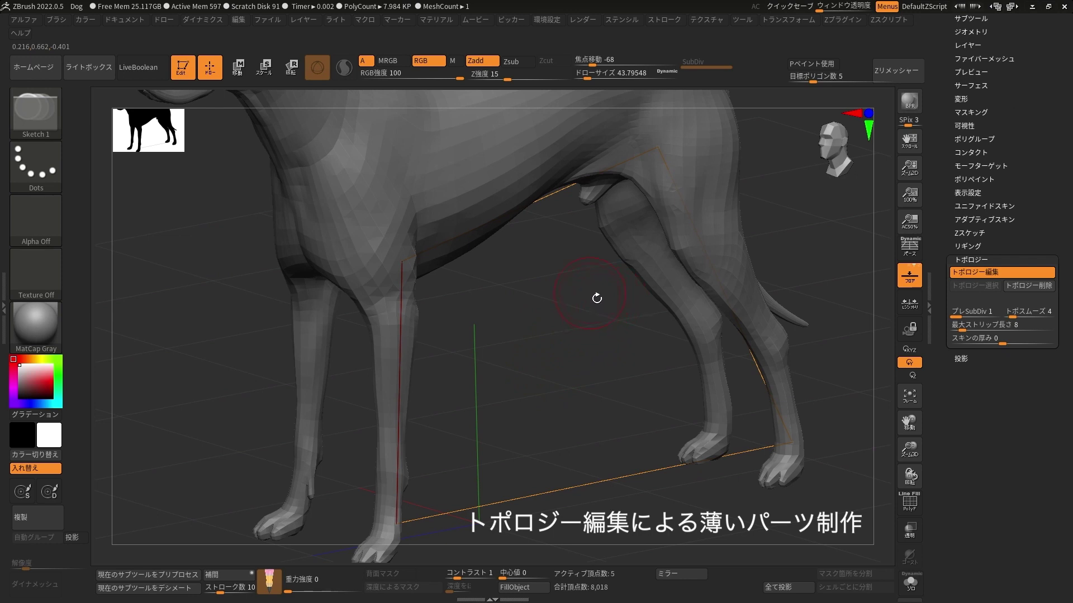
click(547, 203)
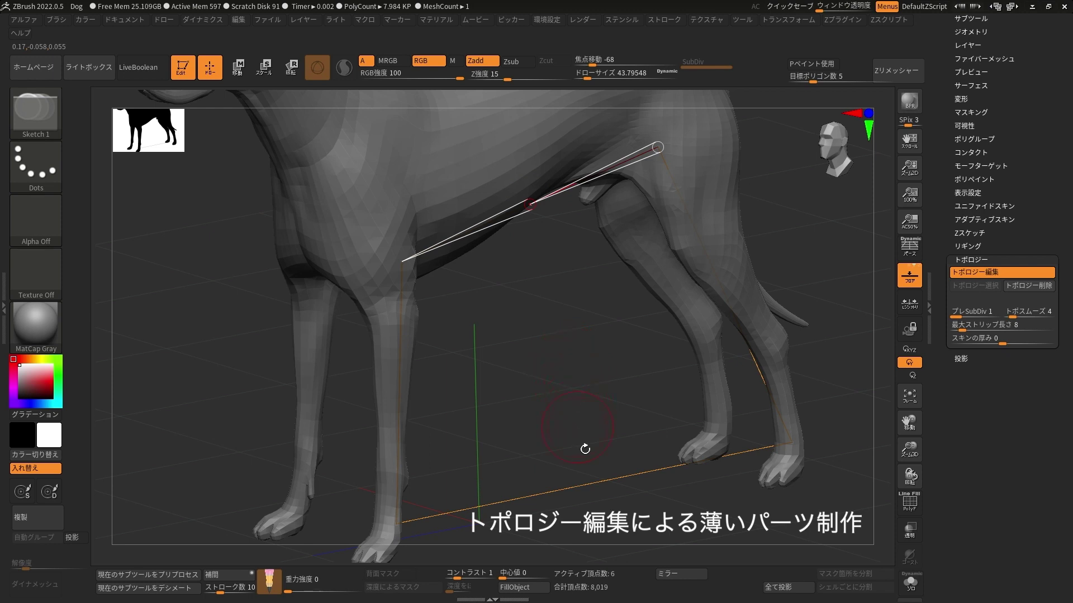
click(592, 485)
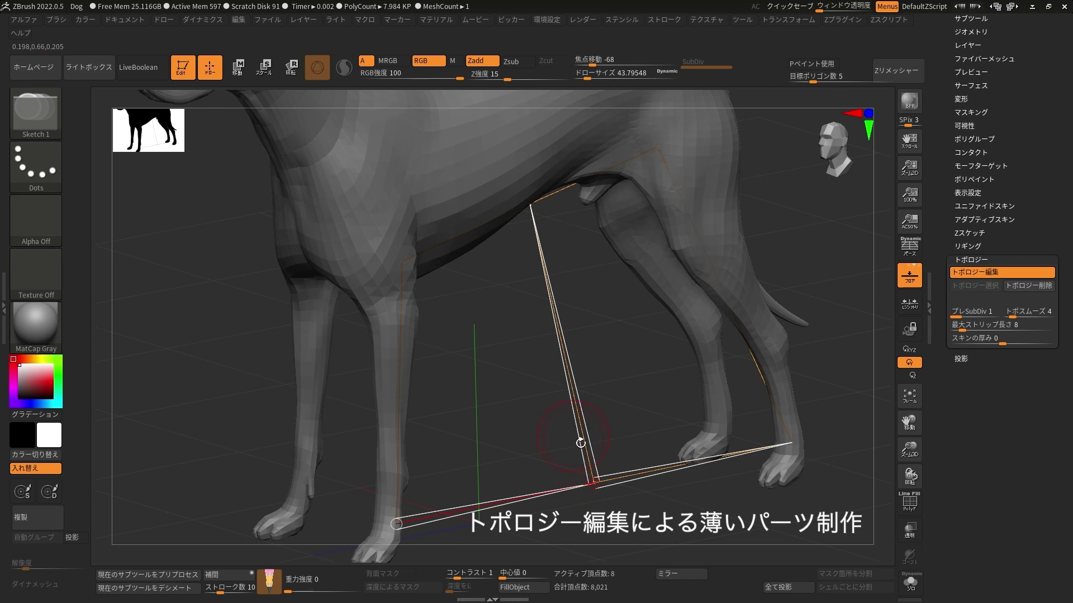
mouse_move(566, 354)
mouse_down()
mouse_move(411, 363)
mouse_move(518, 317)
mouse_up()
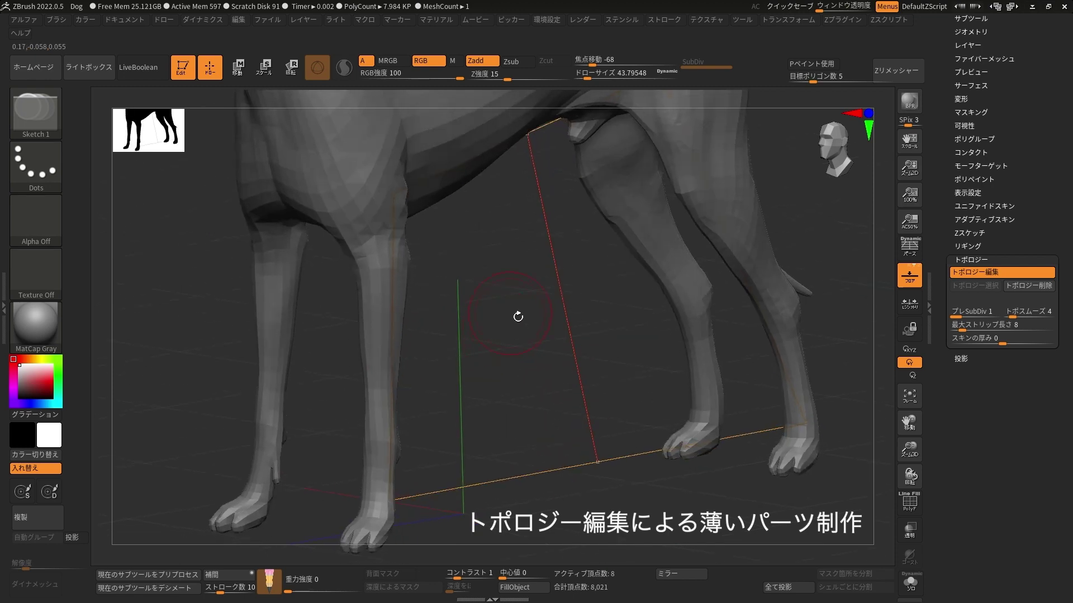
- Add crossing topology edges from the front leg across to the middle edge
click(391, 349)
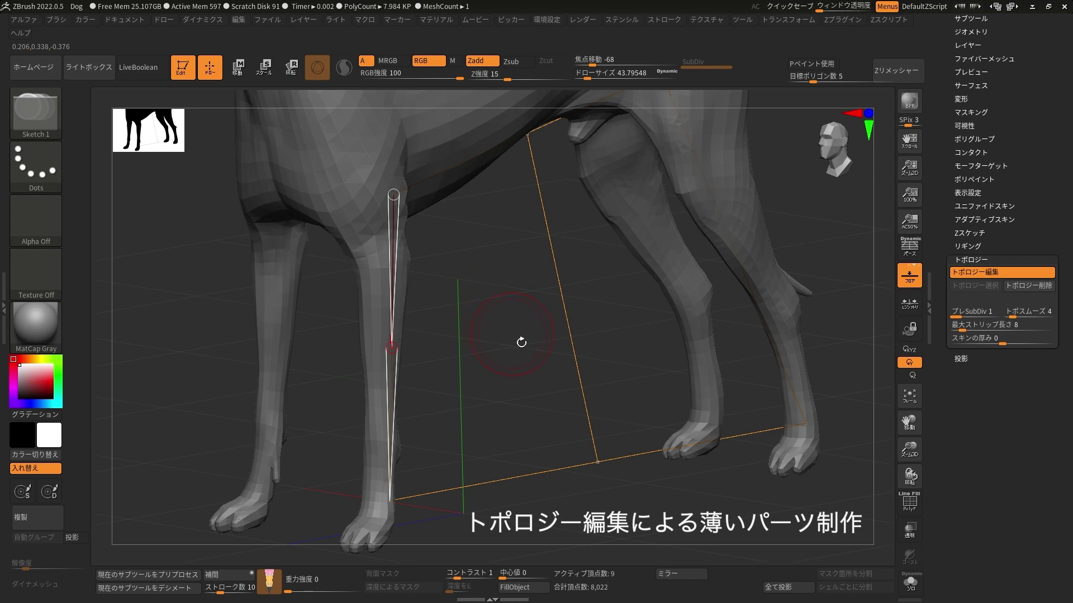
drag(649, 320, 627, 321)
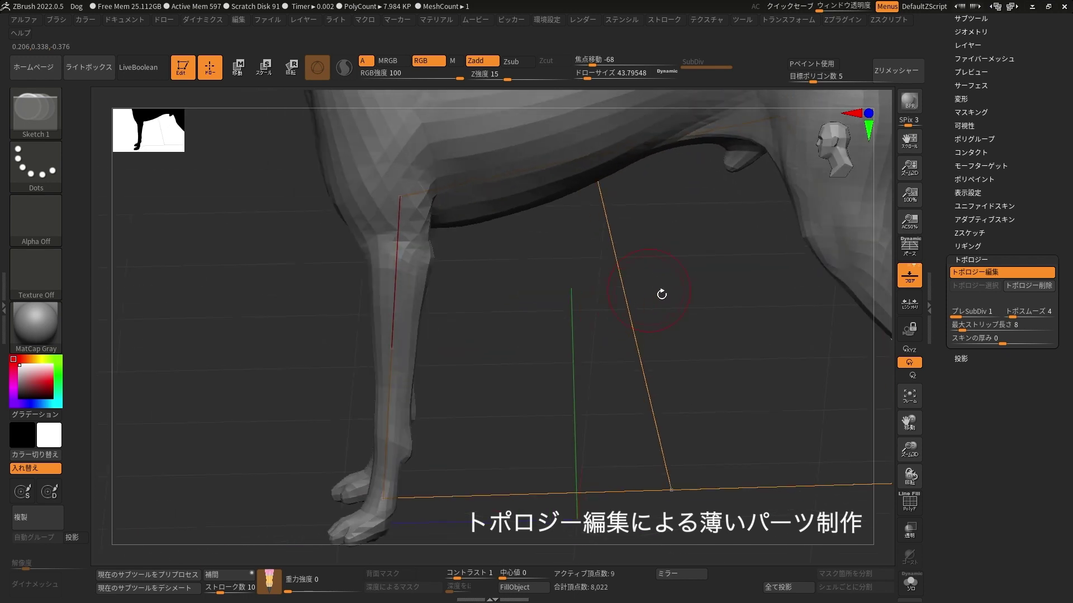
mouse_move(641, 310)
mouse_down()
mouse_move(647, 301)
mouse_move(567, 327)
mouse_move(623, 301)
mouse_up()
click(622, 306)
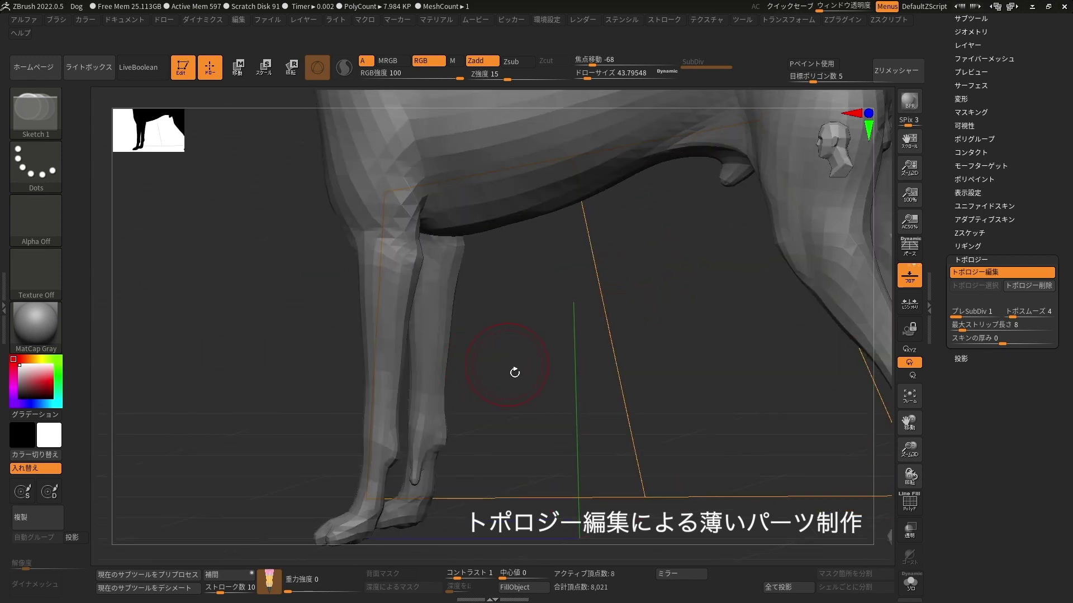
click(375, 345)
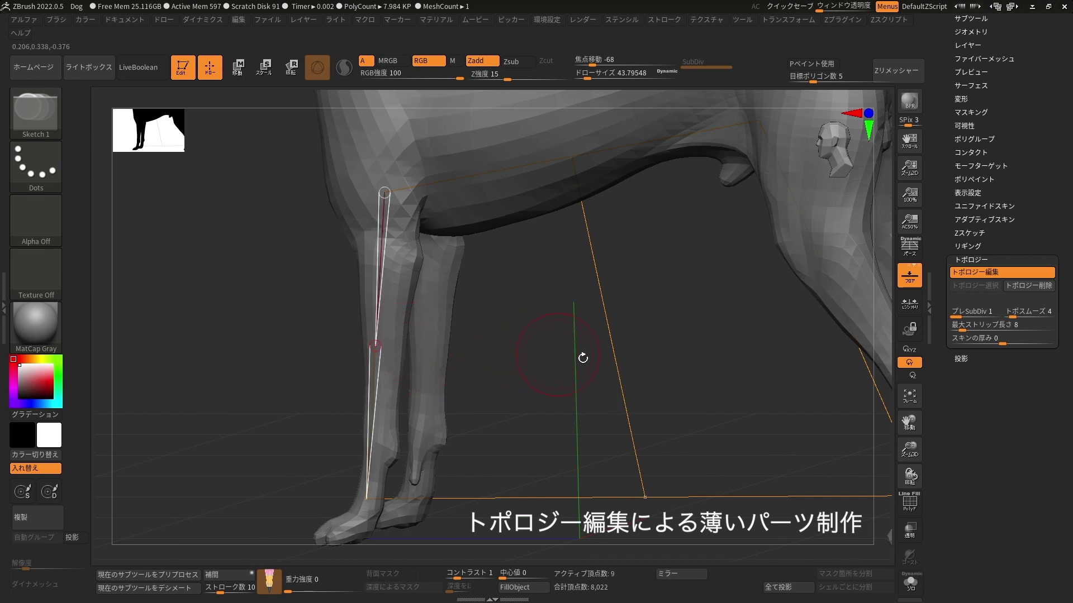
click(610, 326)
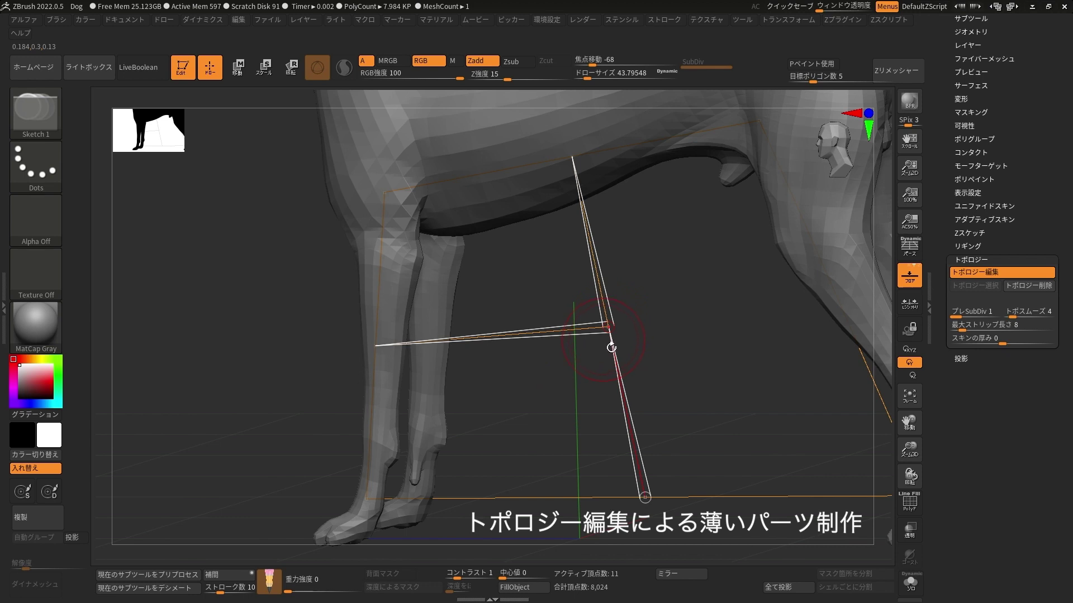
click(676, 352)
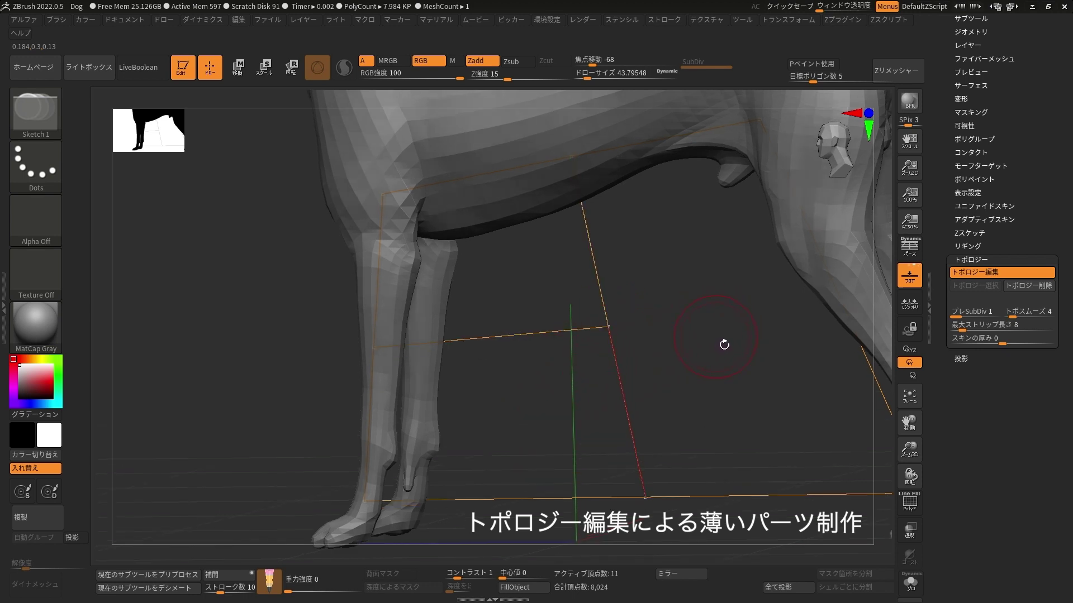
- Add further grid vertices along the outline and ground edge, removing a misplaced one
drag(726, 353, 718, 350)
click(403, 387)
alt+drag(513, 372, 565, 470)
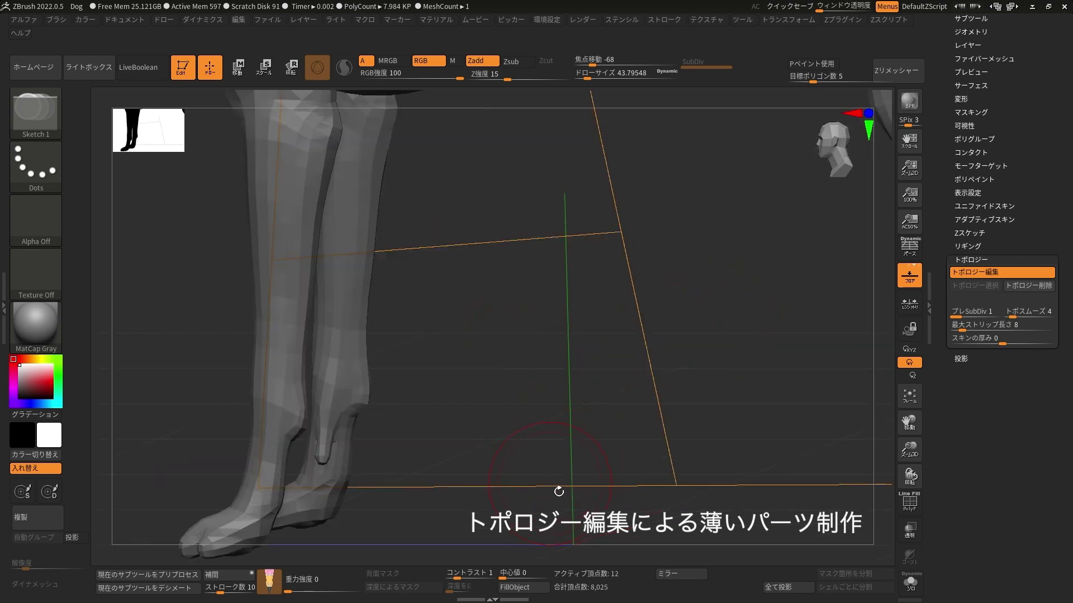
click(569, 486)
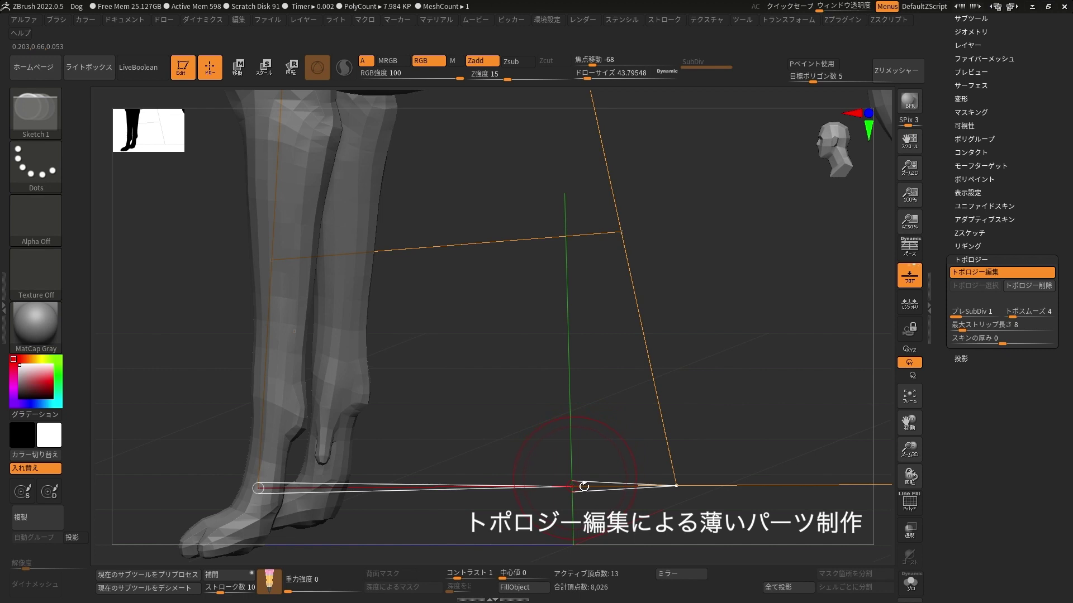
alt+click(580, 488)
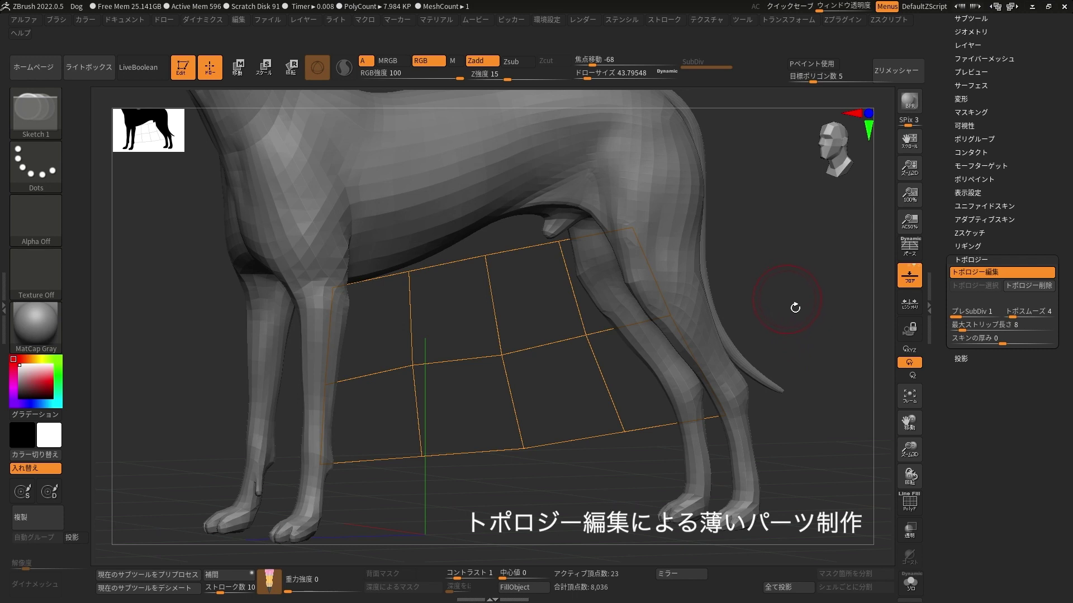
key(a)
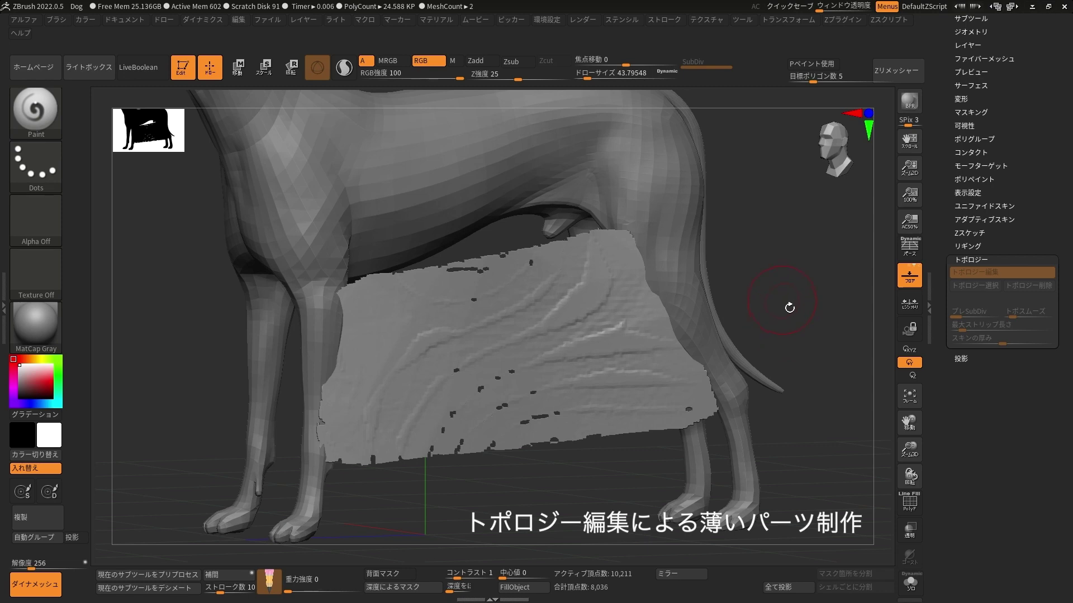
drag(790, 308, 795, 316)
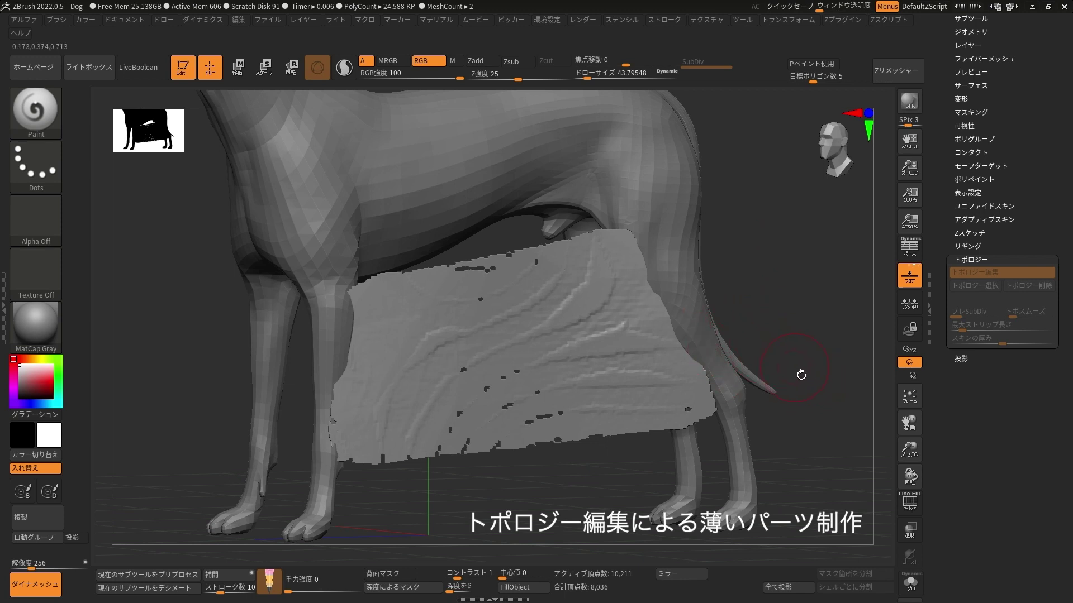
key(a)
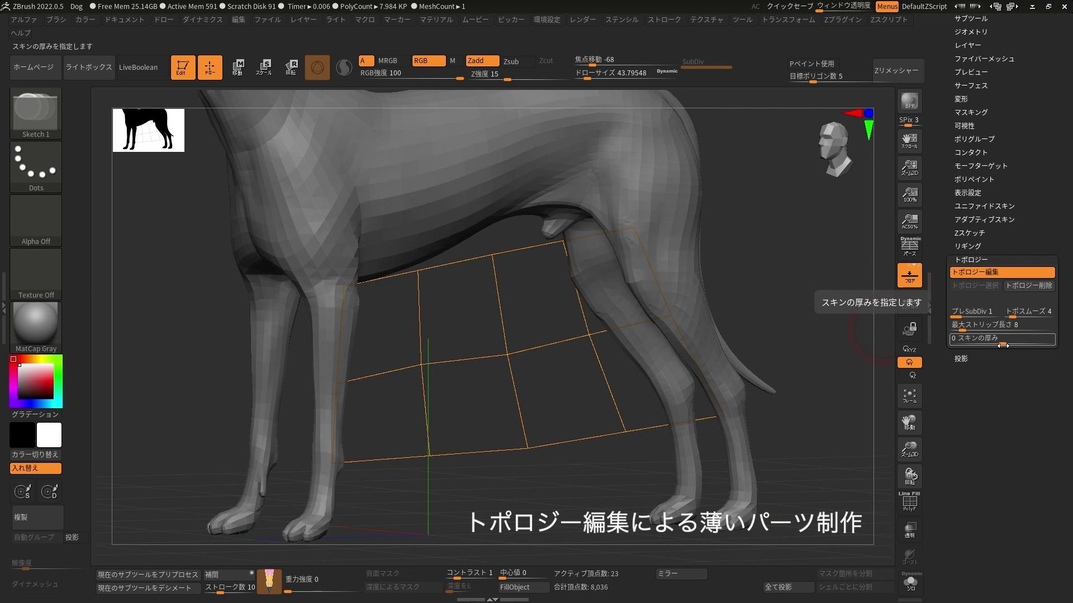
- Set Skin Thickness to 0.01697 and preview the skin as a thin plate, inspecting it from several angles
mouse_move(1002, 346)
mouse_down()
mouse_move(1024, 346)
mouse_move(1012, 346)
mouse_up()
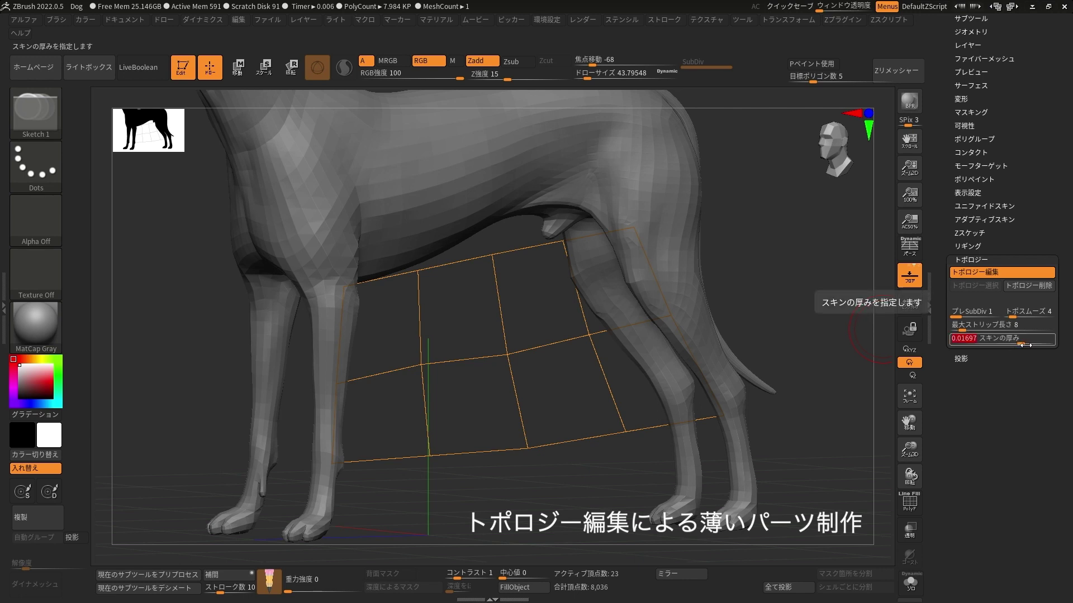
drag(809, 423, 782, 404)
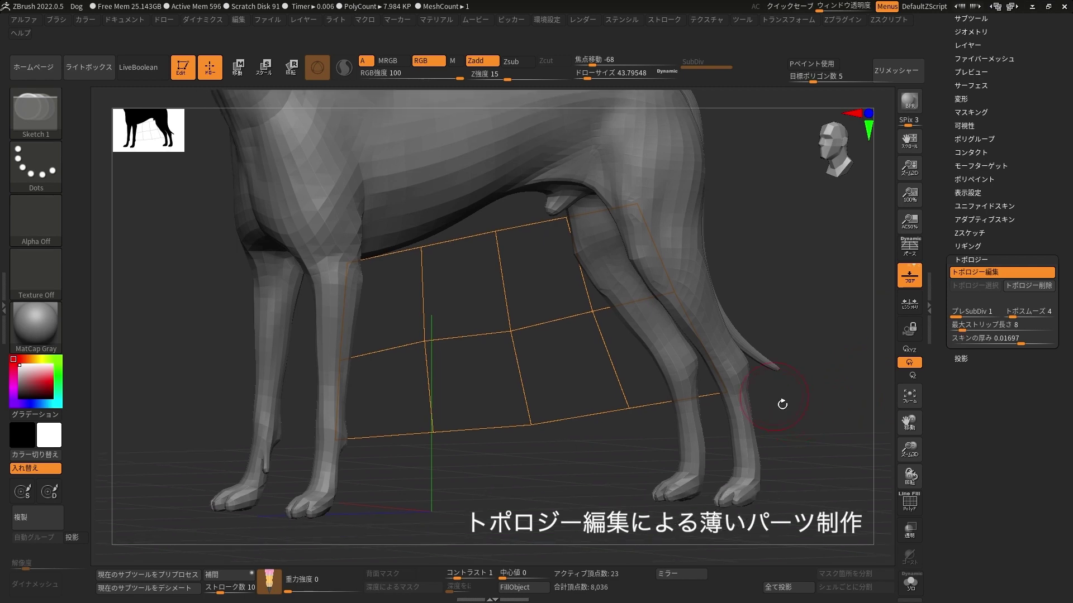
key(a)
drag(785, 400, 640, 399)
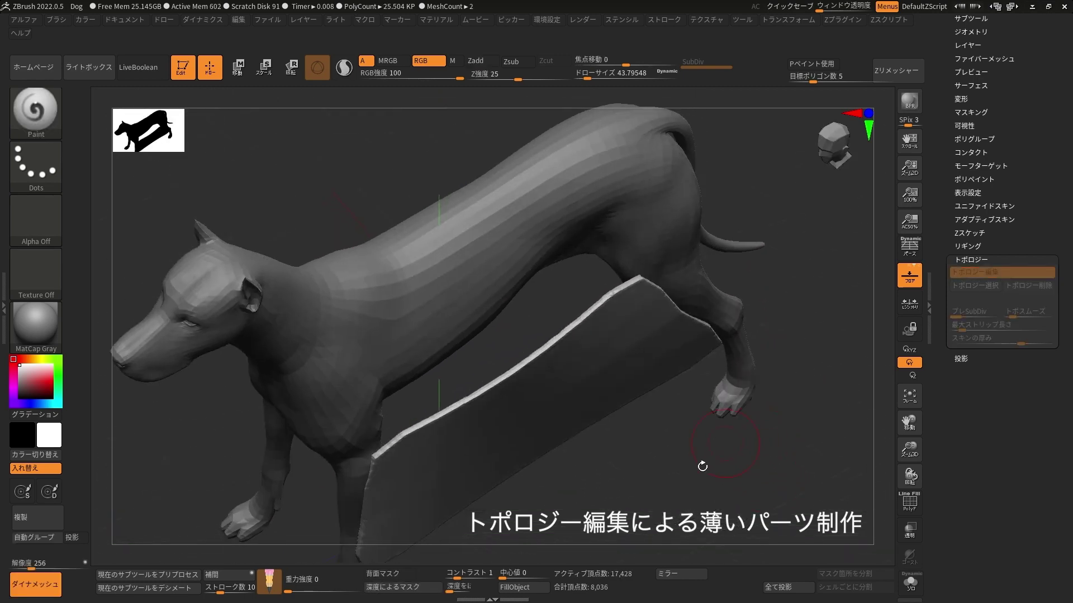
ctrl+right_drag(640, 399, 632, 436)
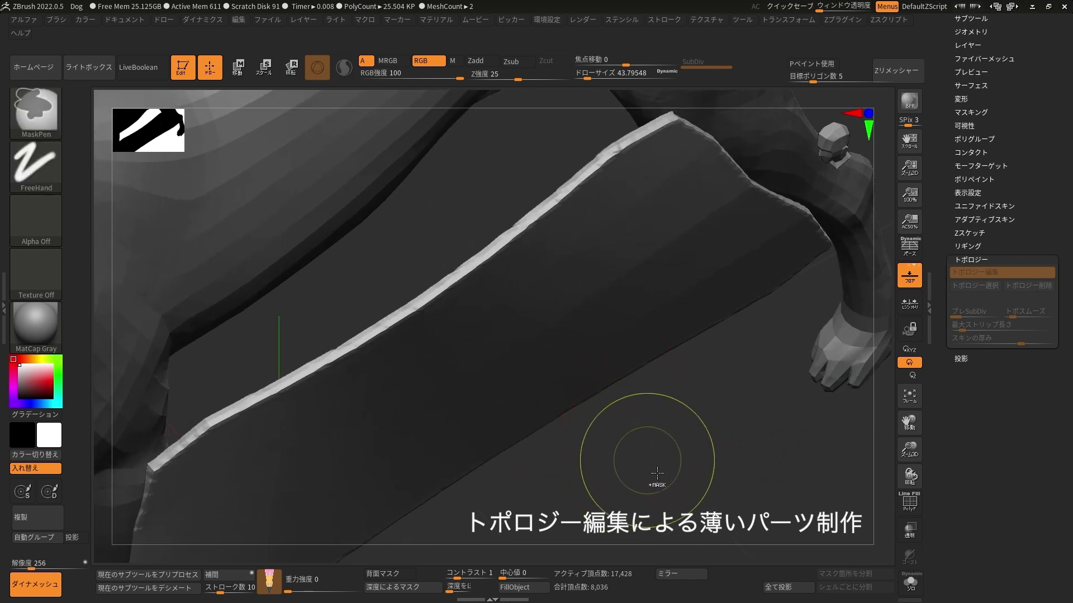
mouse_move(696, 464)
ctrl+right_down()
mouse_move(678, 499)
mouse_move(666, 491)
ctrl+right_up()
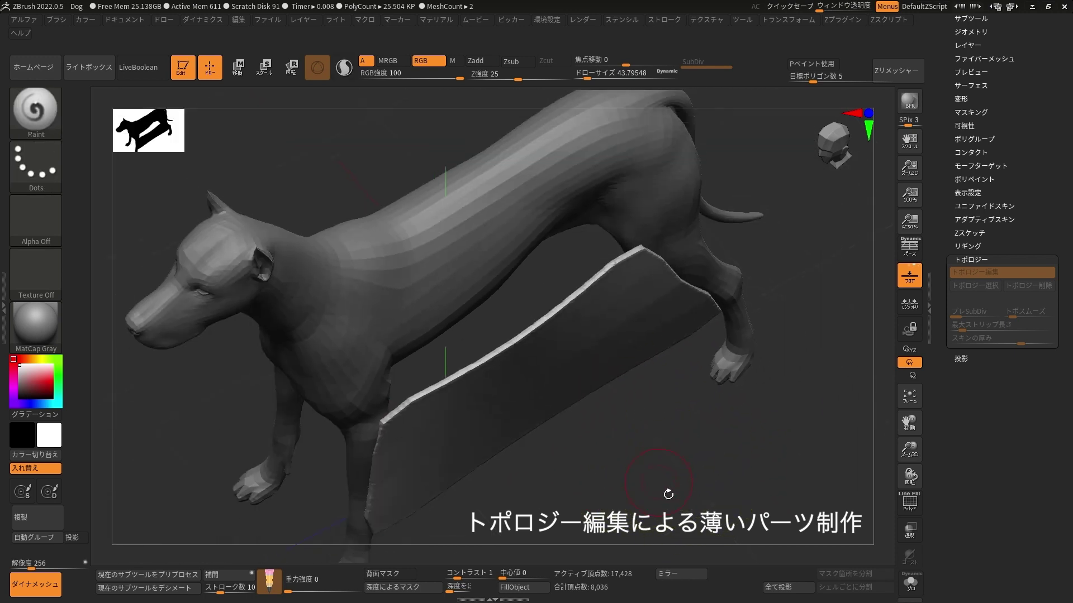
mouse_move(648, 472)
right_down()
mouse_move(631, 376)
mouse_move(665, 425)
right_up()
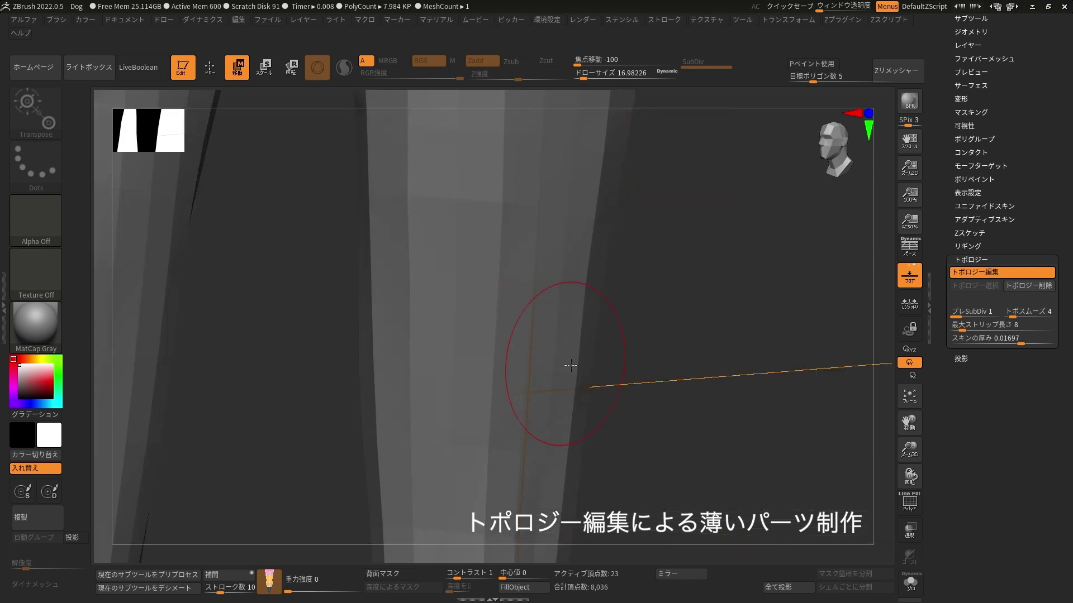
- Zoom in on the dog's leg and switch topology editing to Move mode
ctrl+right_drag(577, 373, 617, 549)
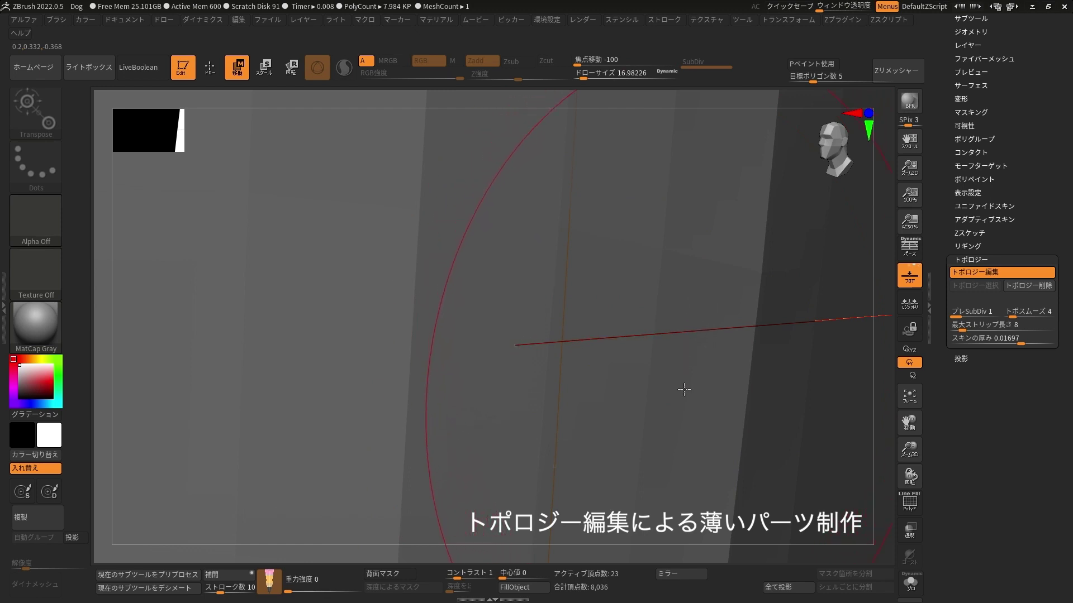
key(ctrl)
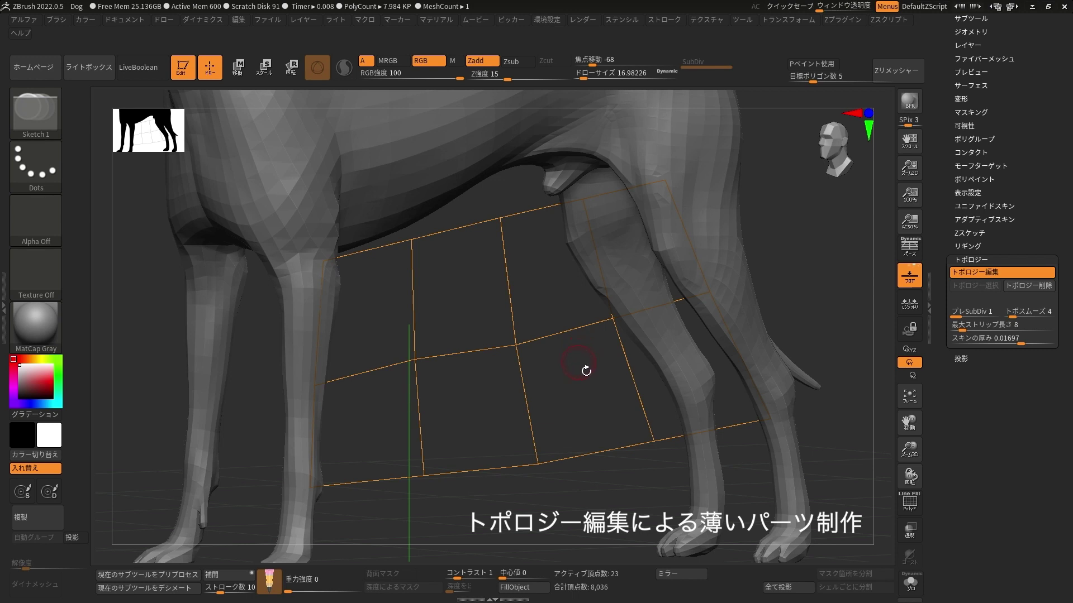
click(237, 68)
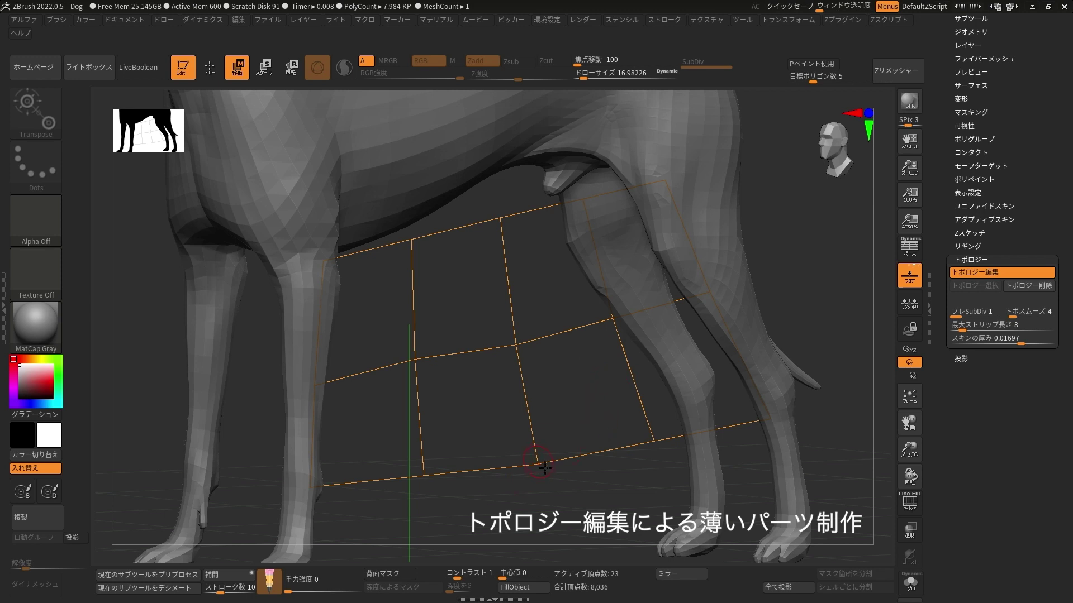
- Drag the grid's bottom, centre and top vertices into a jagged zigzag cage, then return to Draw mode
drag(538, 467, 554, 559)
drag(515, 345, 593, 383)
drag(512, 225, 589, 380)
drag(570, 291, 569, 341)
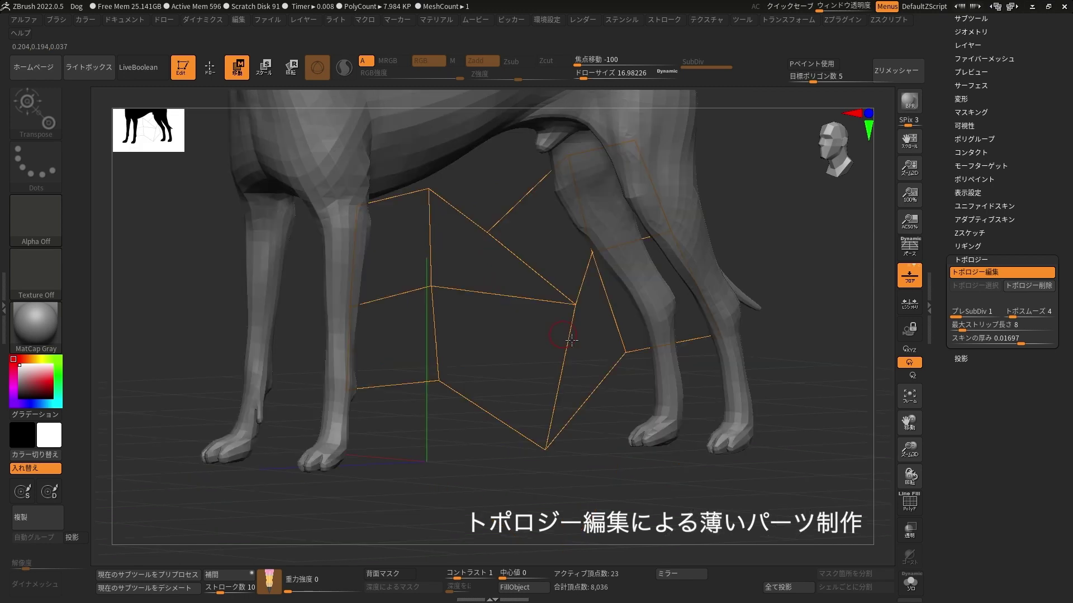
mouse_move(585, 286)
mouse_down()
mouse_move(581, 302)
mouse_move(611, 208)
mouse_up()
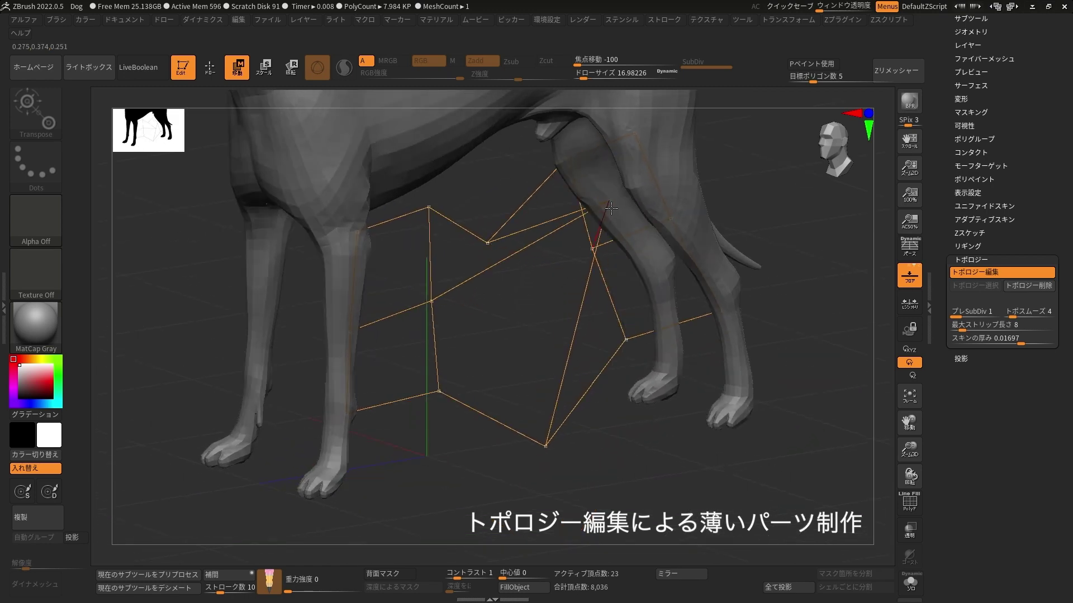
drag(632, 313, 708, 311)
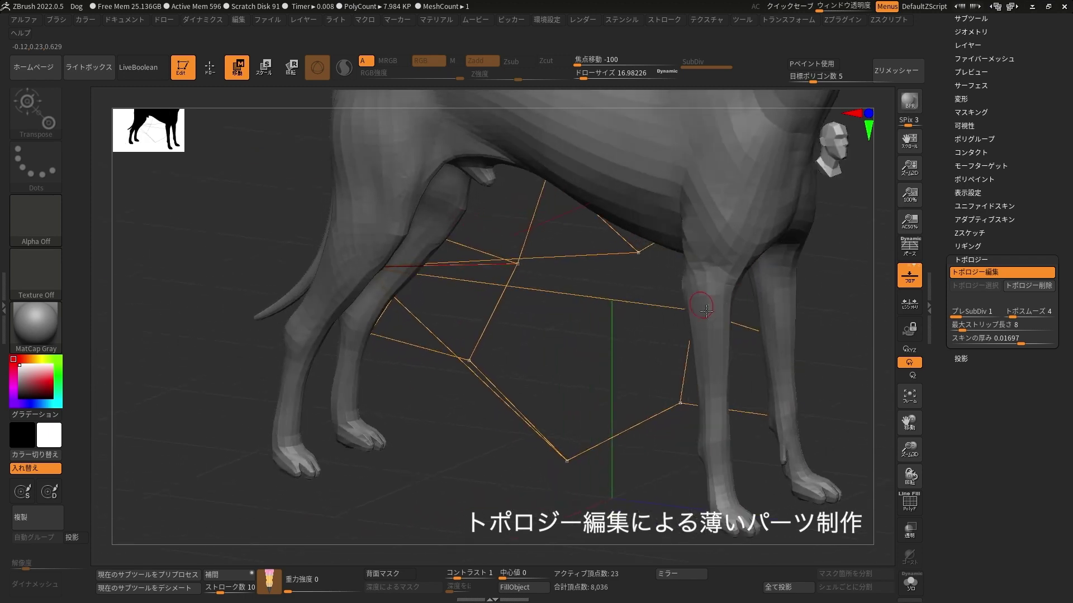
mouse_move(536, 257)
mouse_down()
mouse_move(454, 227)
mouse_move(556, 341)
mouse_move(533, 356)
mouse_move(531, 390)
mouse_move(529, 373)
mouse_move(646, 381)
mouse_move(666, 360)
mouse_up()
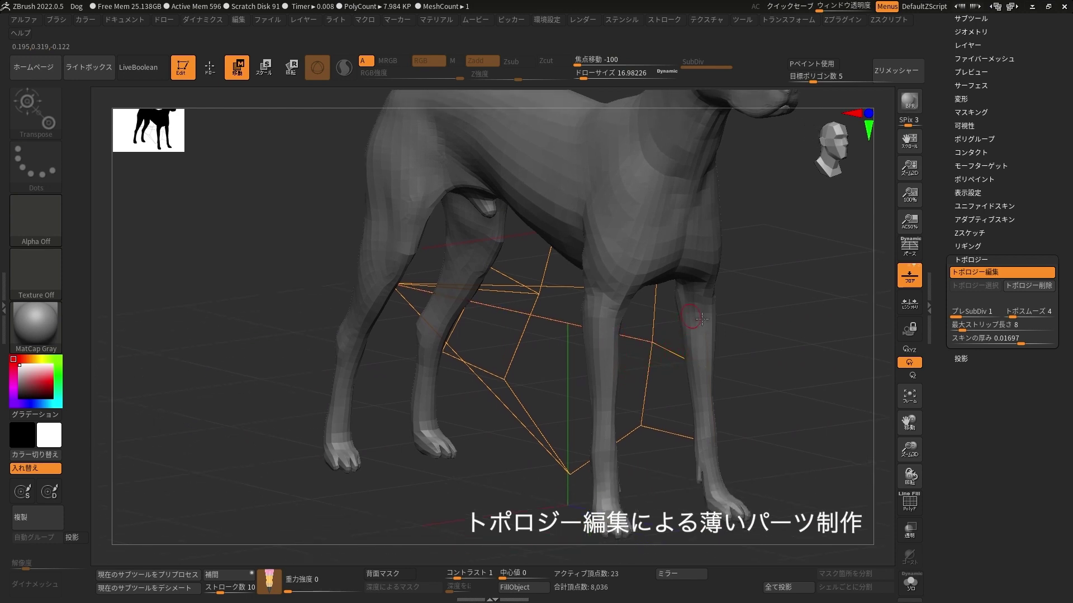
key(q)
drag(713, 302, 783, 380)
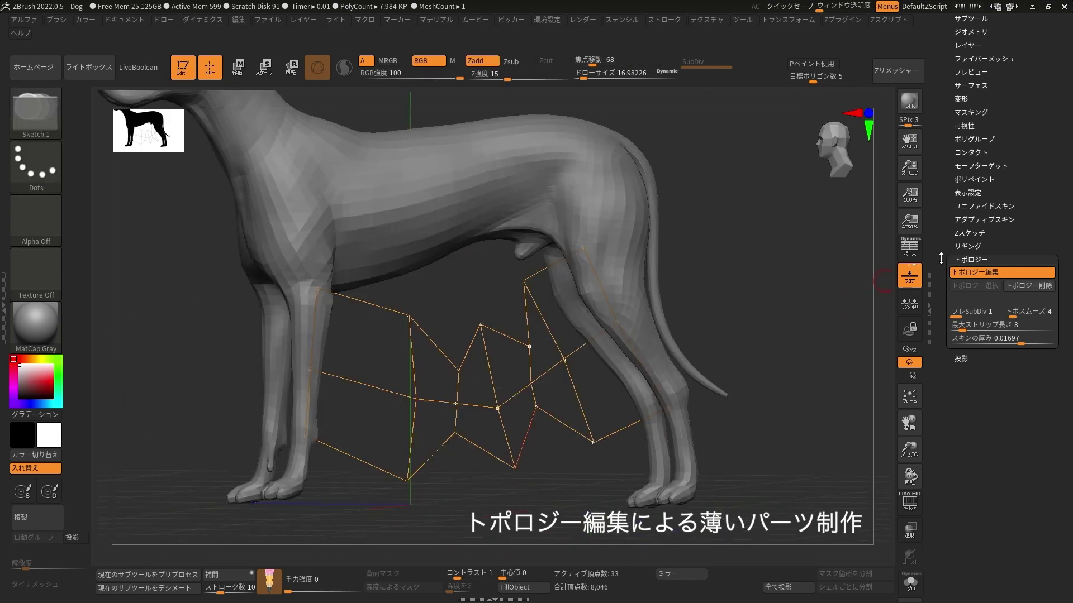
- Make an adaptive skin from the cage and insert Skin_ZSphere1 as a subtool on the dog
click(992, 221)
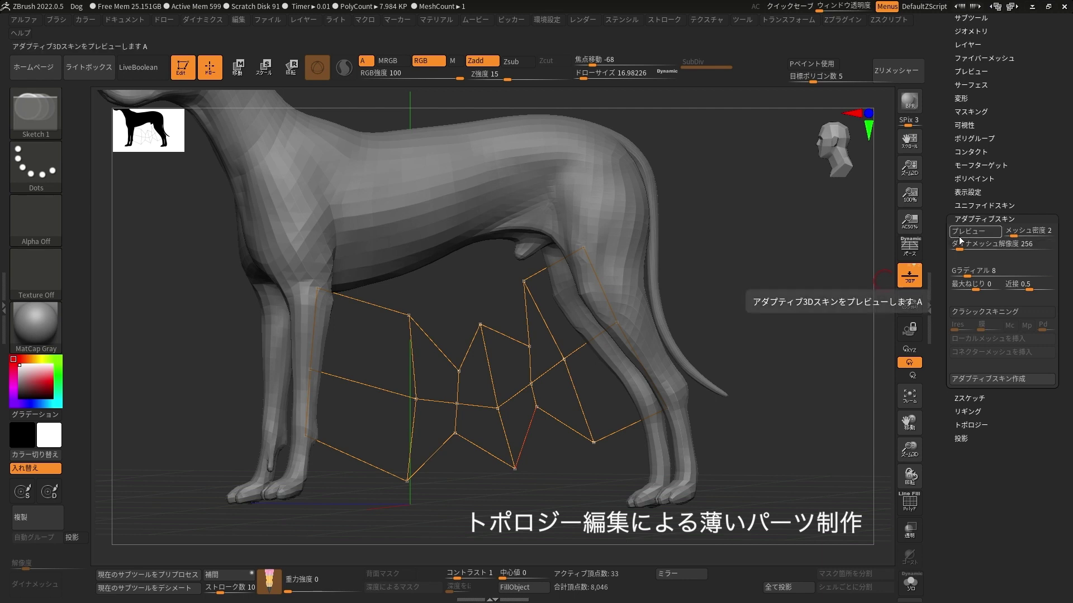
click(987, 380)
drag(1046, 110, 1045, 273)
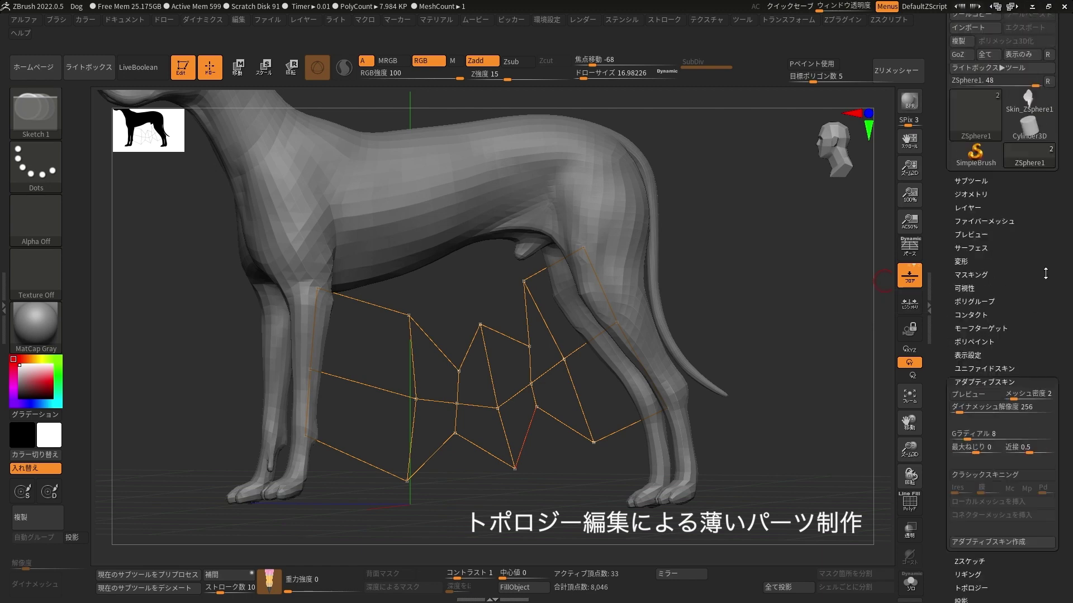
click(972, 181)
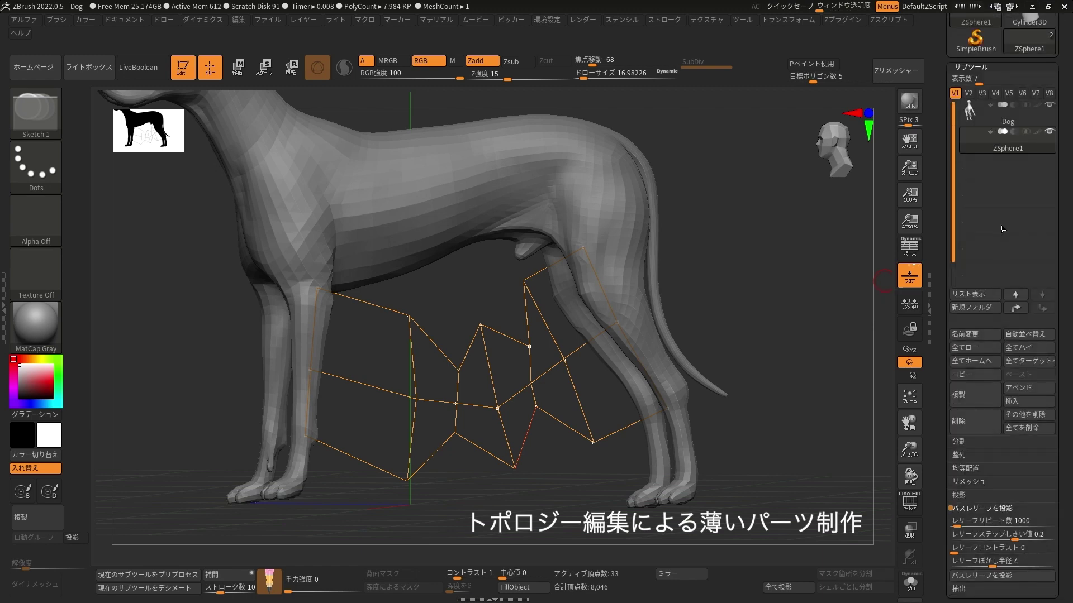
click(1021, 401)
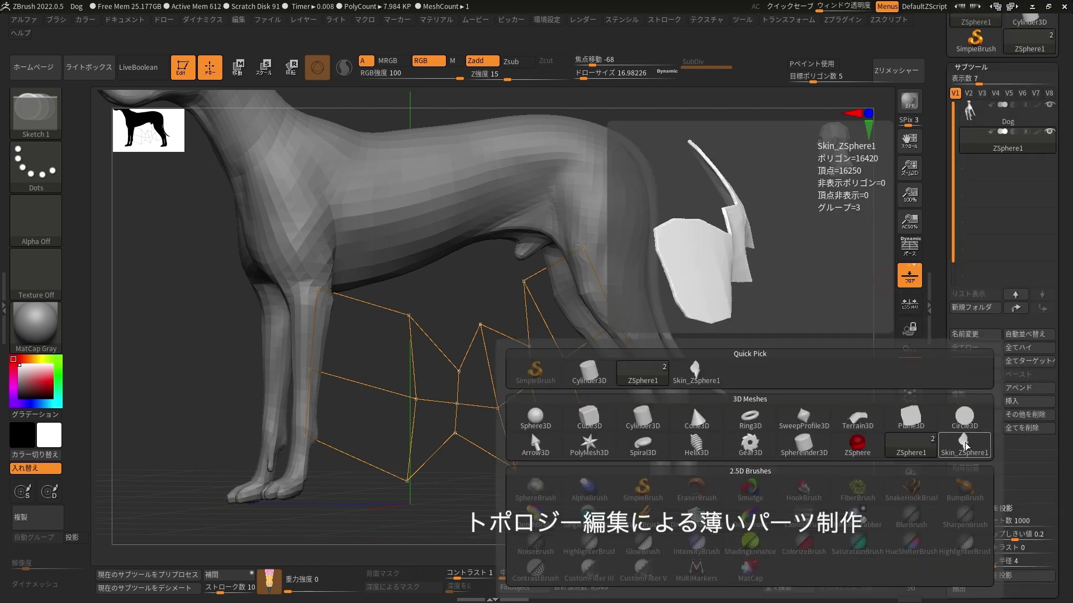
click(970, 450)
- Build up clay on the left skin panel with the ClayBuildup brush
mouse_move(834, 358)
alt+mouse_down()
mouse_move(784, 295)
mouse_move(797, 280)
alt+mouse_up()
key(b)
key(c)
key(b)
mouse_move(347, 313)
mouse_down()
mouse_move(380, 358)
mouse_move(402, 336)
mouse_move(391, 391)
mouse_move(425, 385)
mouse_up()
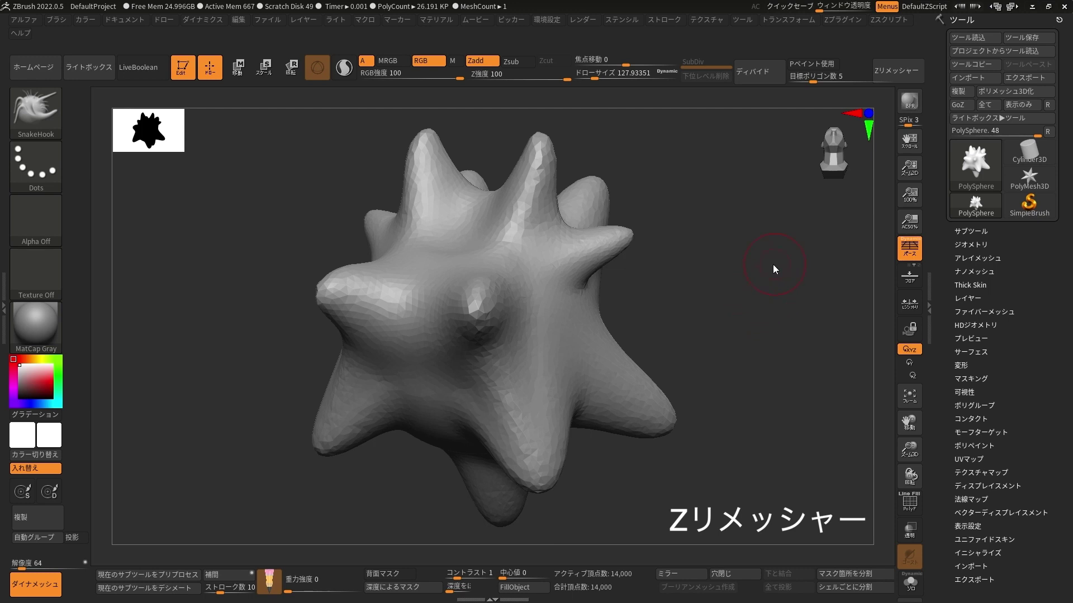
- Show the wireframe and ZRemesh the spiky sphere at target polygon count 5, giving 9,360 points
key(shift+f)
click(971, 230)
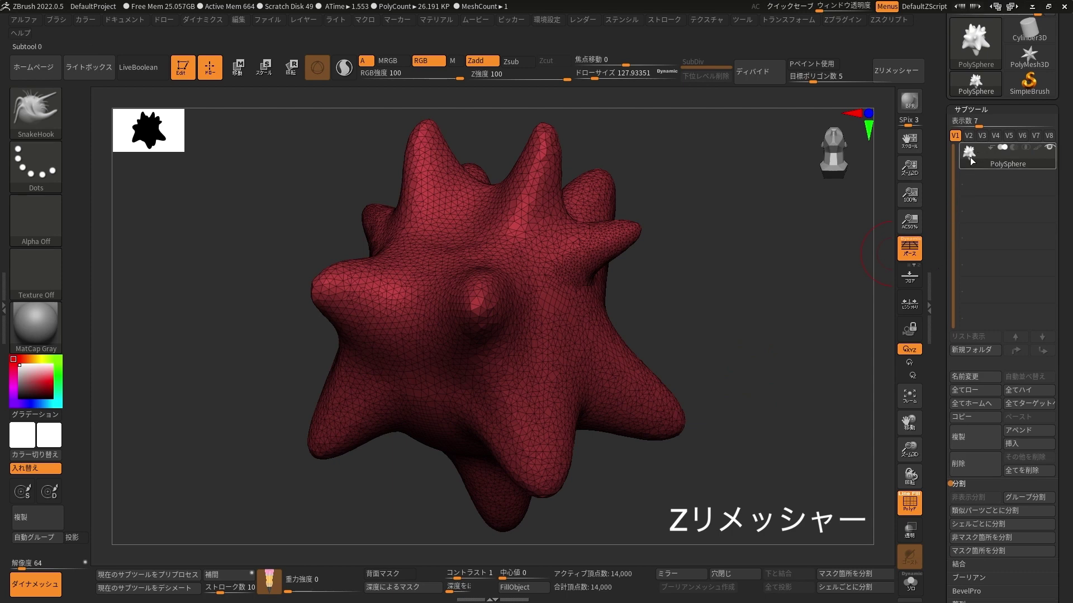
click(993, 111)
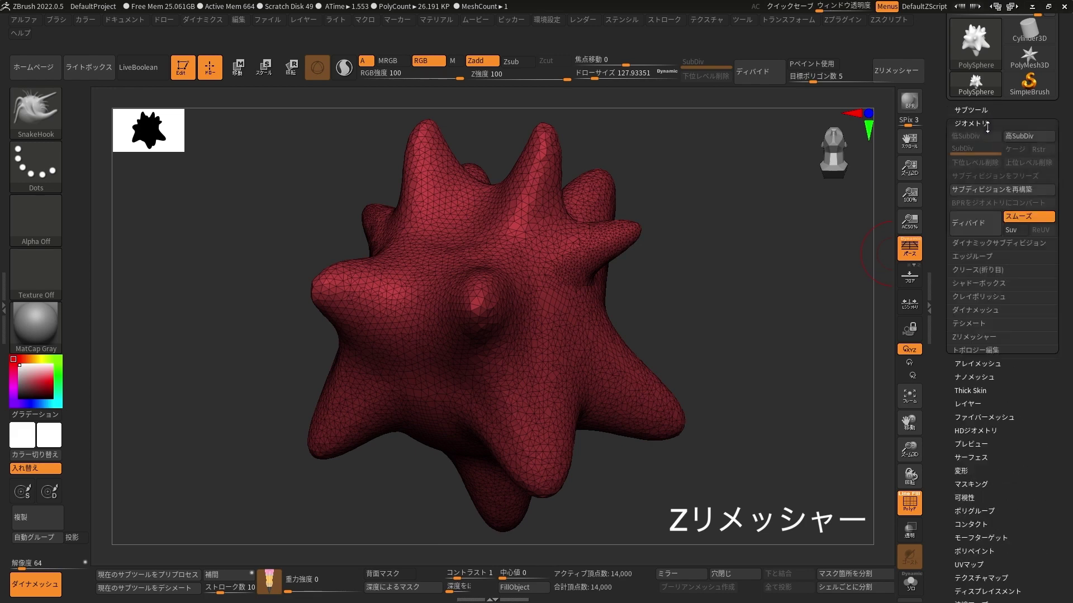
click(975, 337)
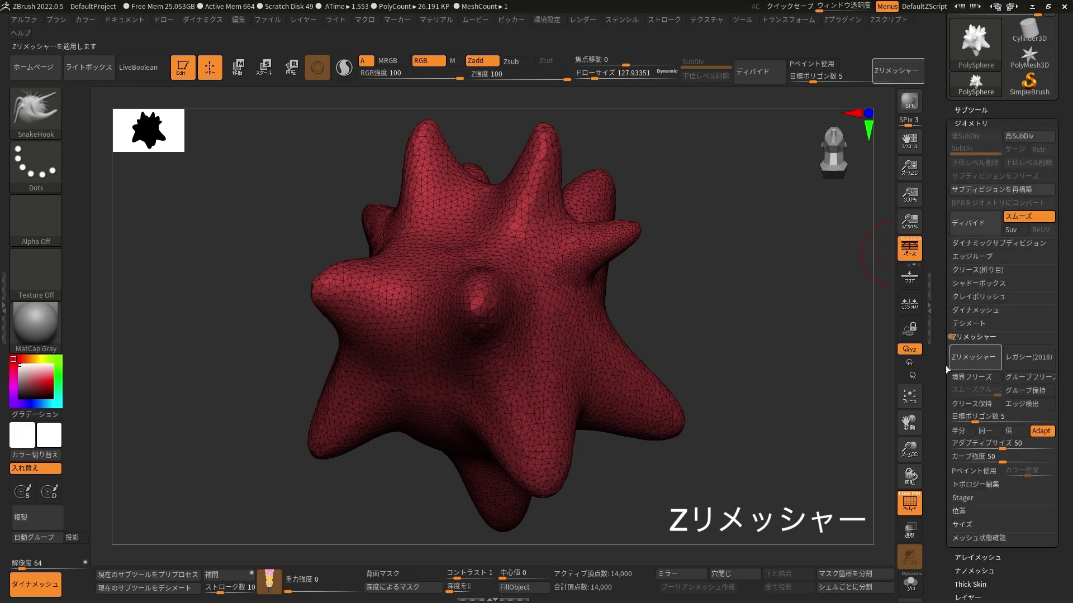
scroll(961, 335, down, 3)
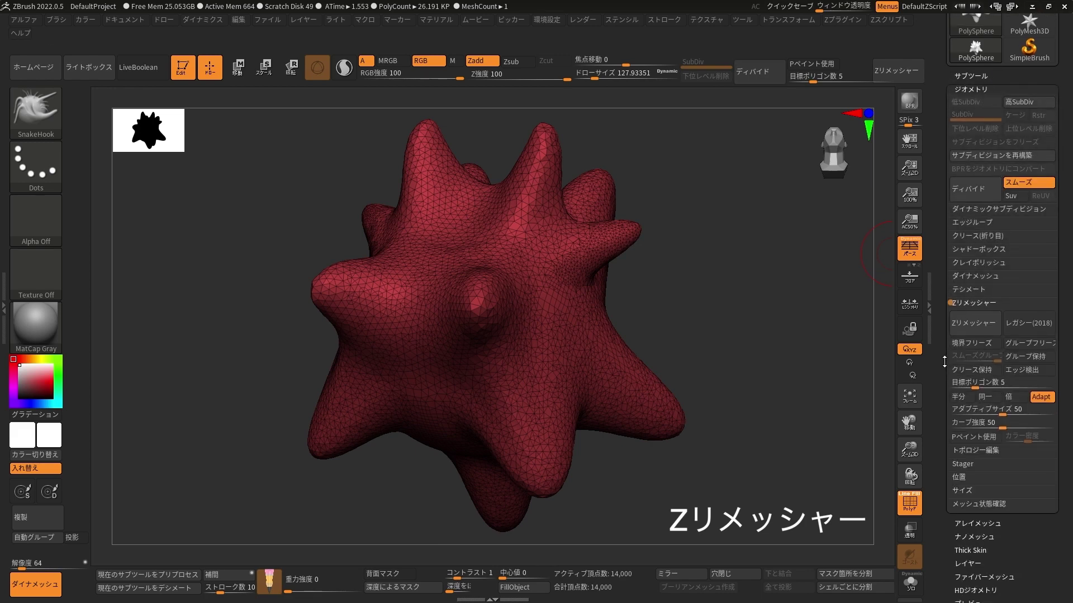
click(974, 312)
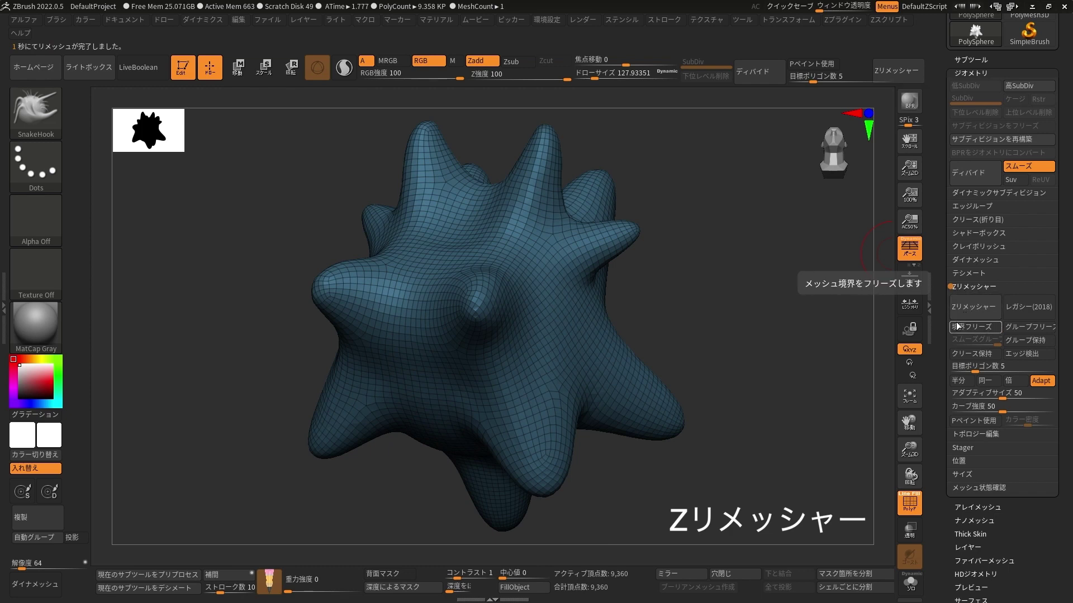
mouse_move(753, 372)
ctrl+right_down()
mouse_move(771, 407)
mouse_move(825, 338)
ctrl+right_up()
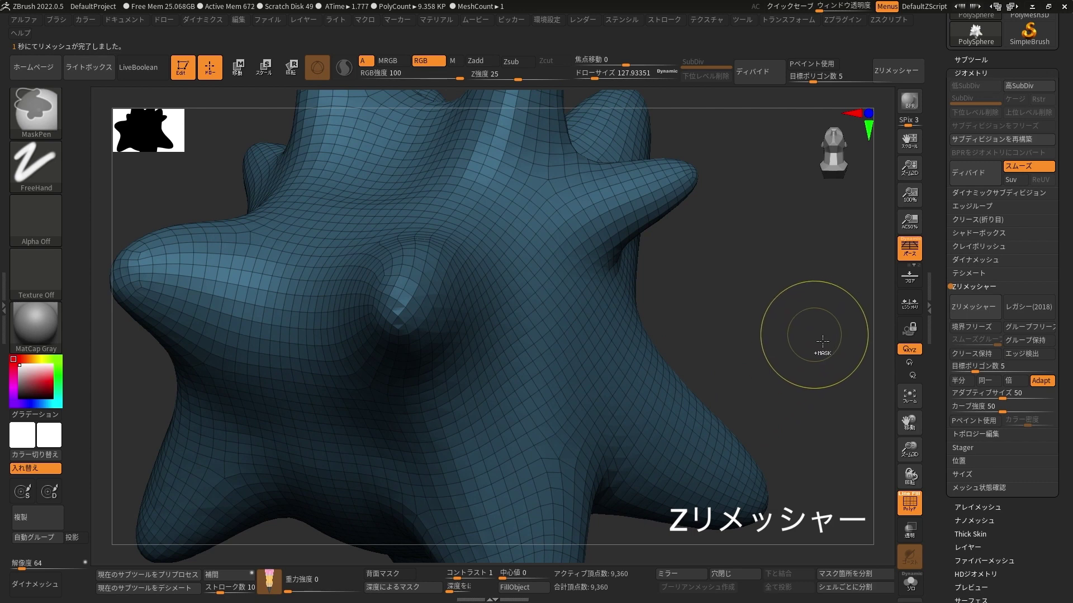
key(ctrl+z)
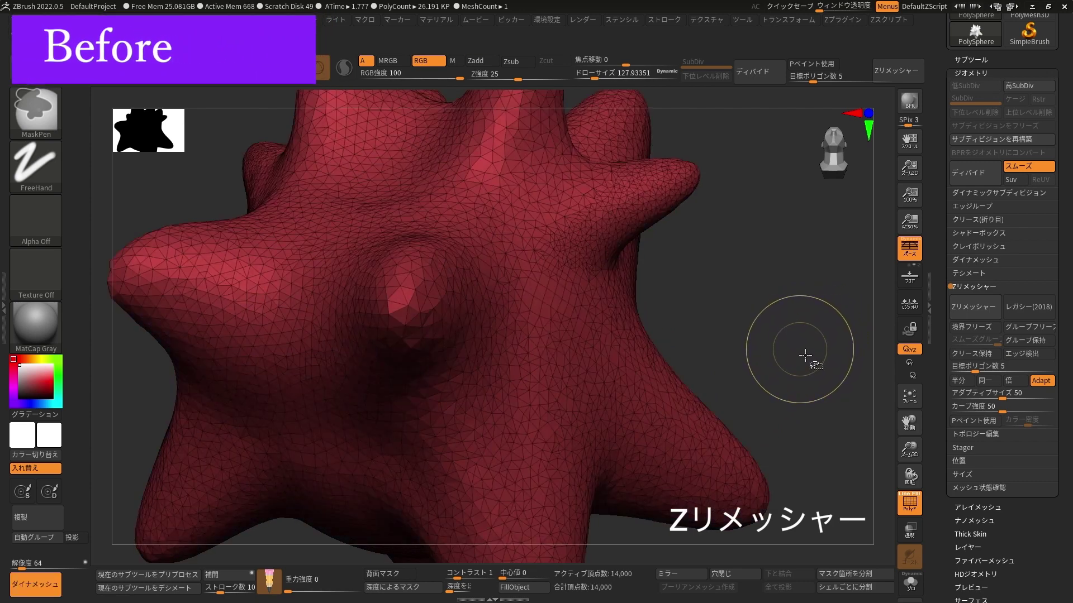
key(ctrl+shift+z)
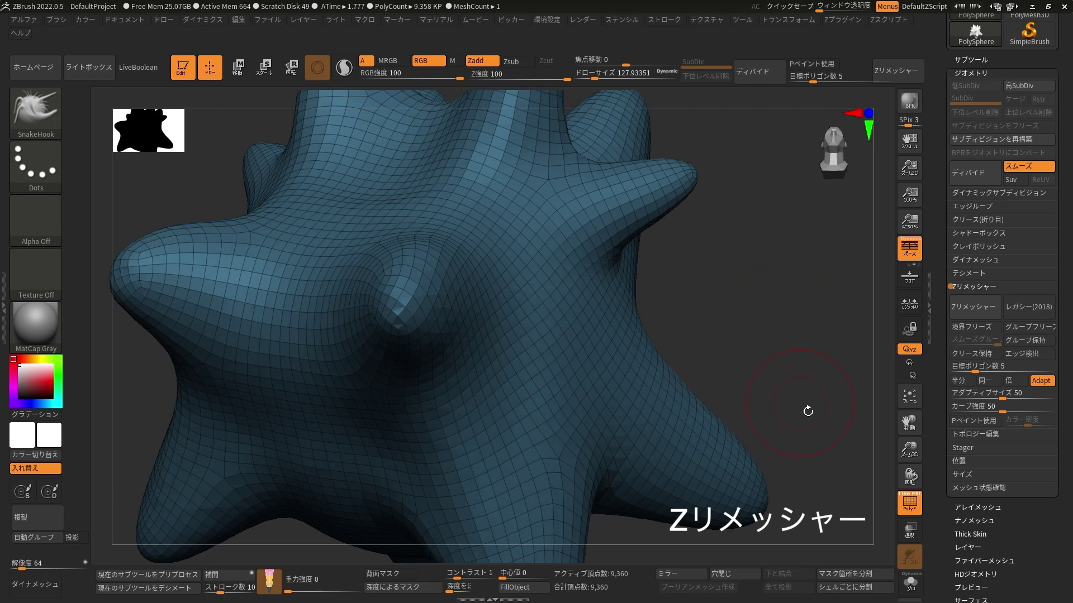
- Raise Target Polygons Count to 10 and rerun ZRemesher on the spiky sphere
click(988, 373)
text(10)
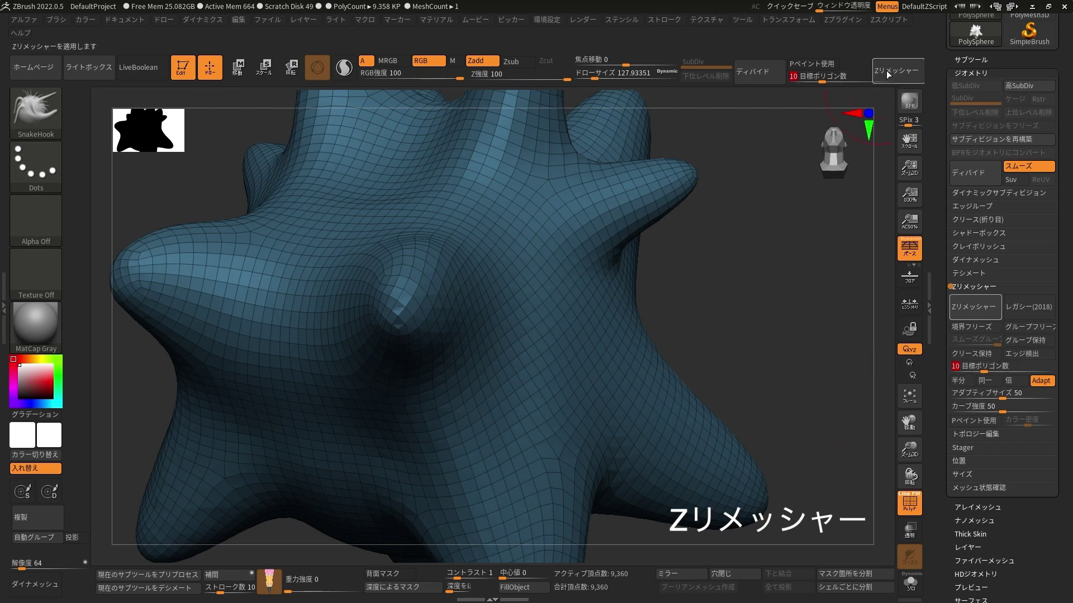
key(ctrl+shift+r)
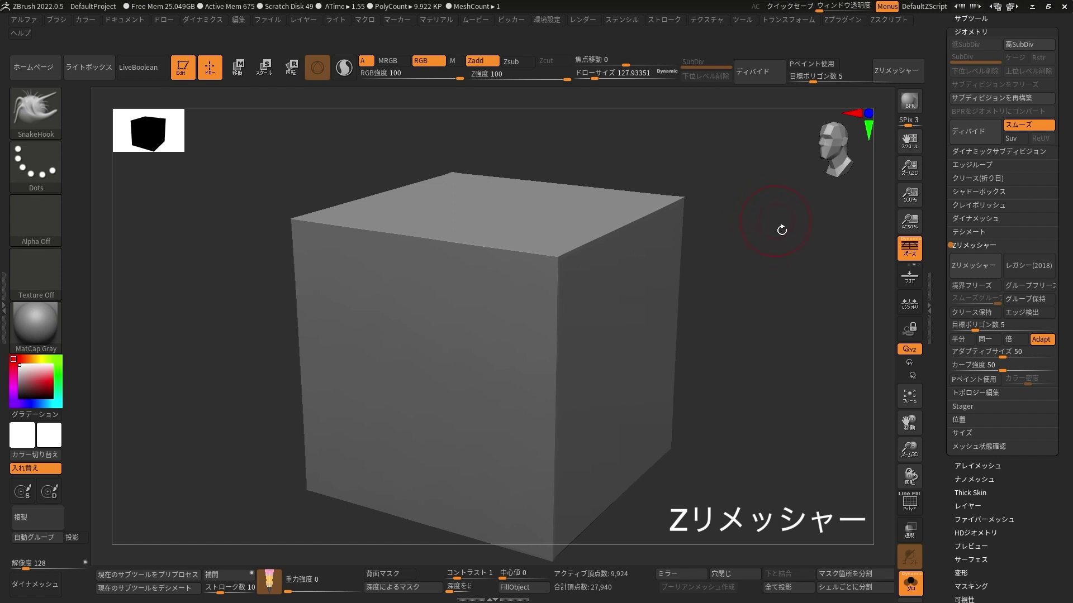
- ZRemesh the cube with default settings and inspect its wireframe up close
click(896, 70)
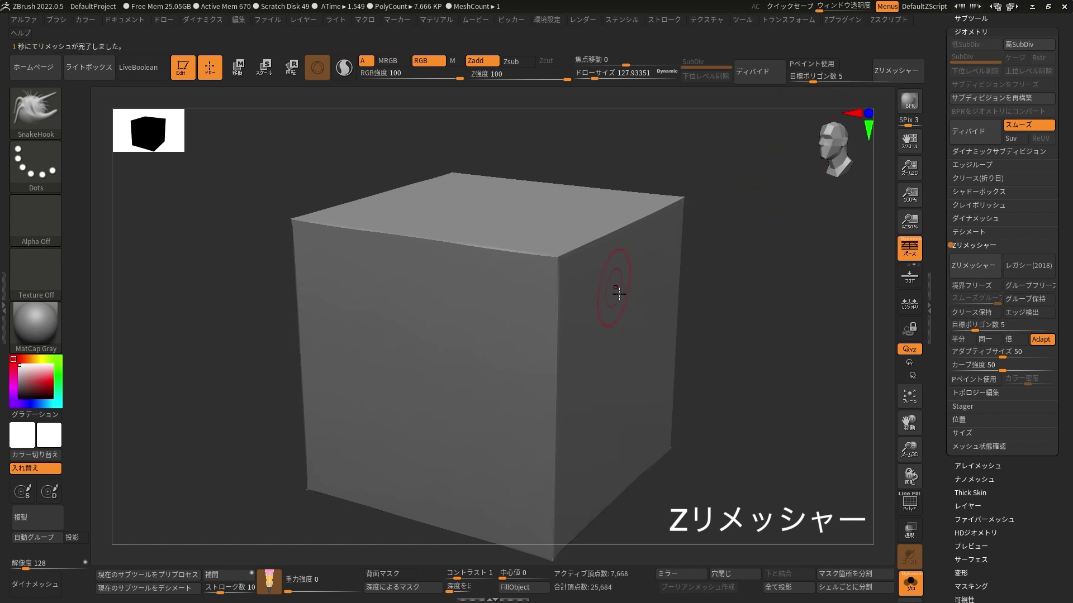
mouse_move(531, 268)
ctrl+right_down()
mouse_move(659, 313)
mouse_move(692, 300)
ctrl+right_up()
mouse_move(743, 252)
right_down()
mouse_move(762, 264)
mouse_move(729, 340)
right_up()
key(shift+f)
key(shift+f)
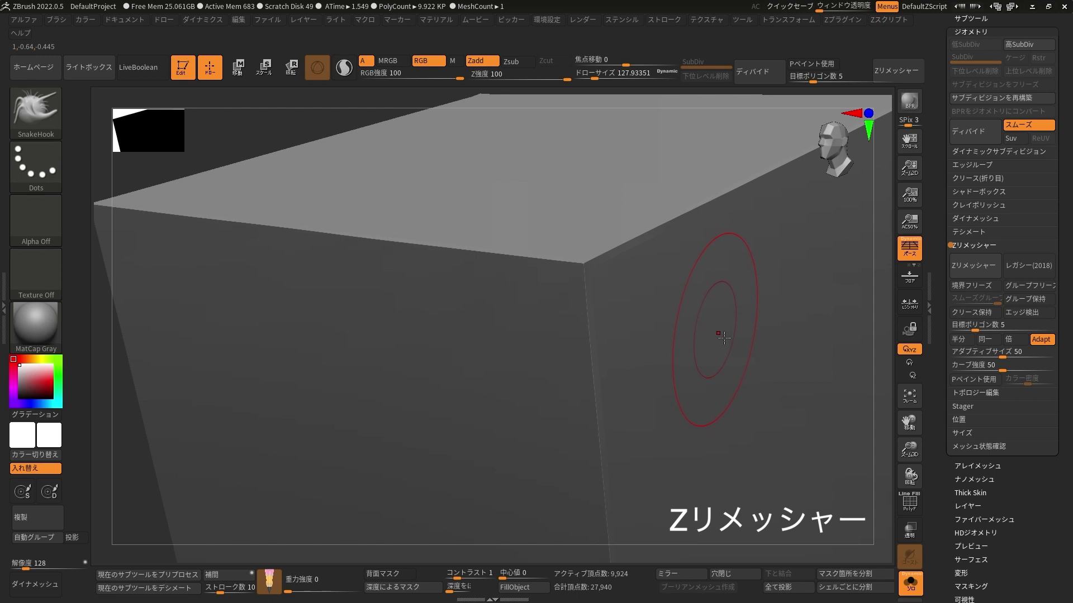
- Enable Detect Edges and ZRemesh the cube again to keep its sharp corners
click(1018, 312)
click(973, 265)
key(shift+f)
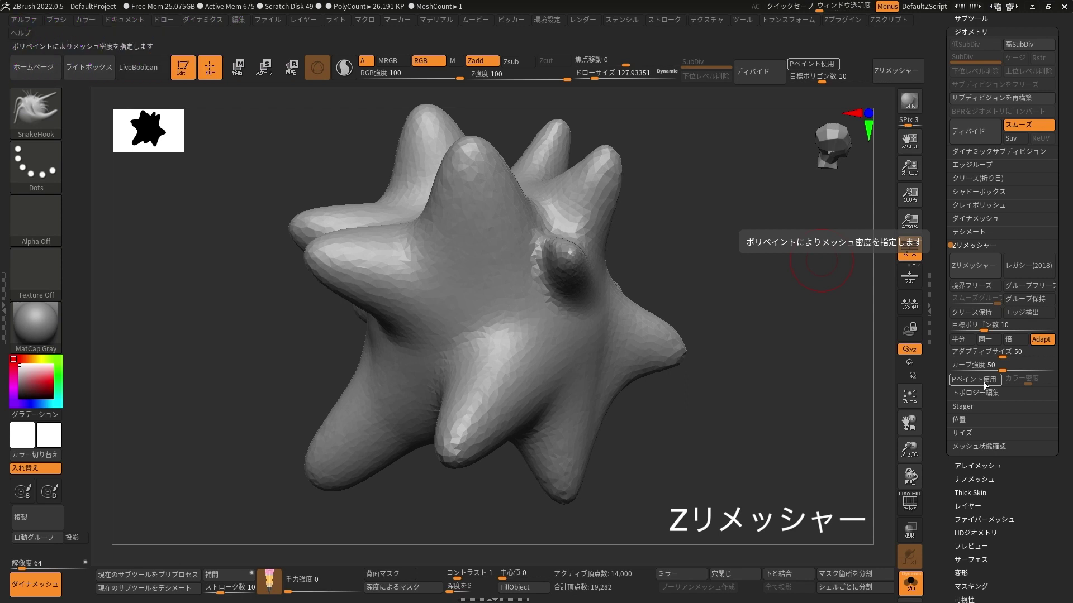
- Turn on ZRemesher's Use PolyPaint and select the Paint brush for colour painting
click(985, 380)
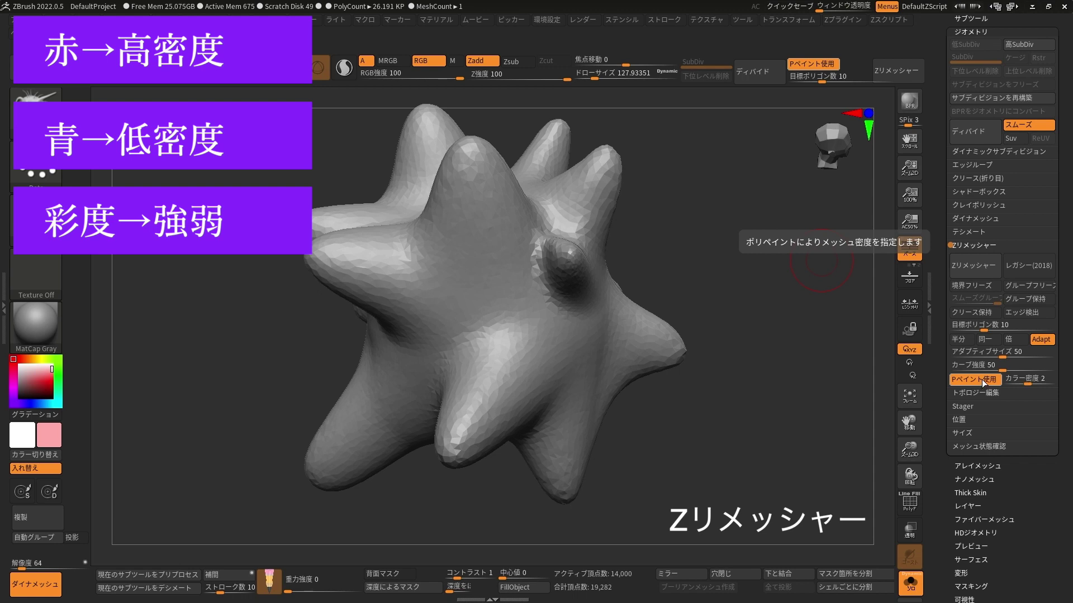
click(981, 380)
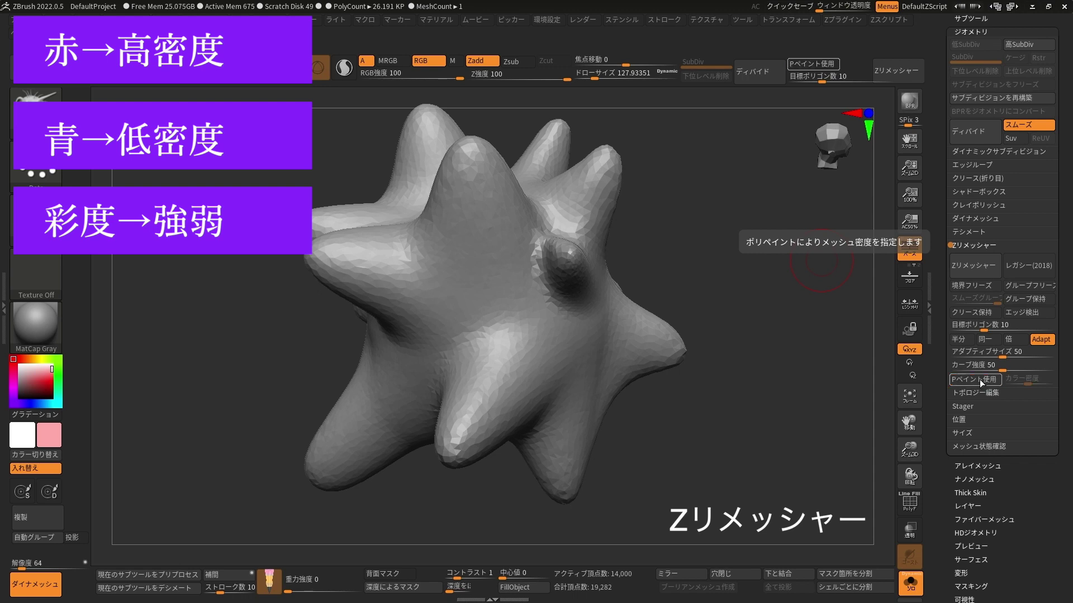
click(980, 381)
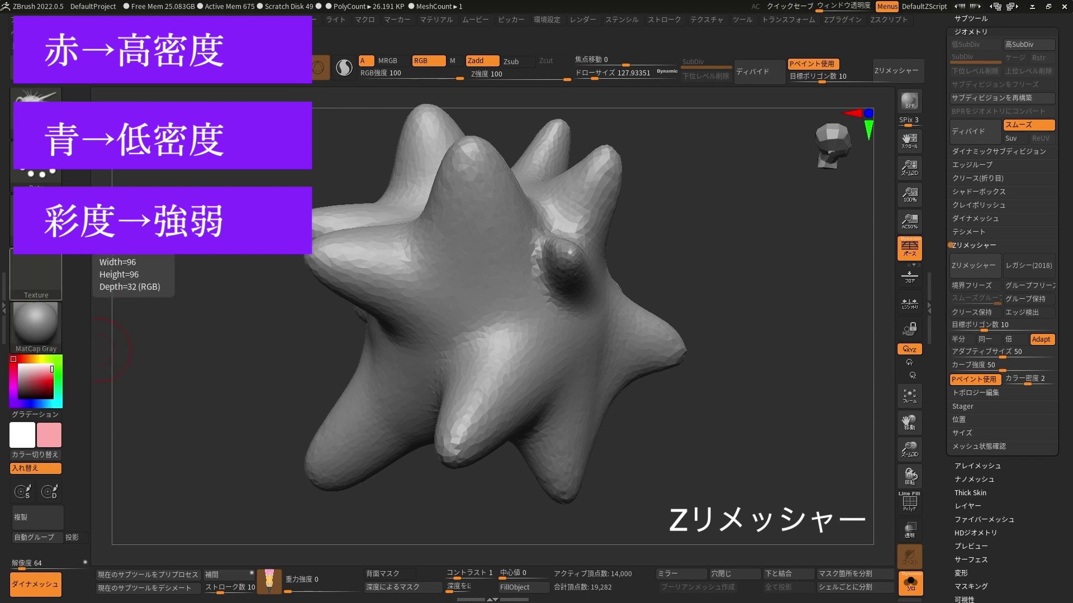
click(35, 106)
click(855, 387)
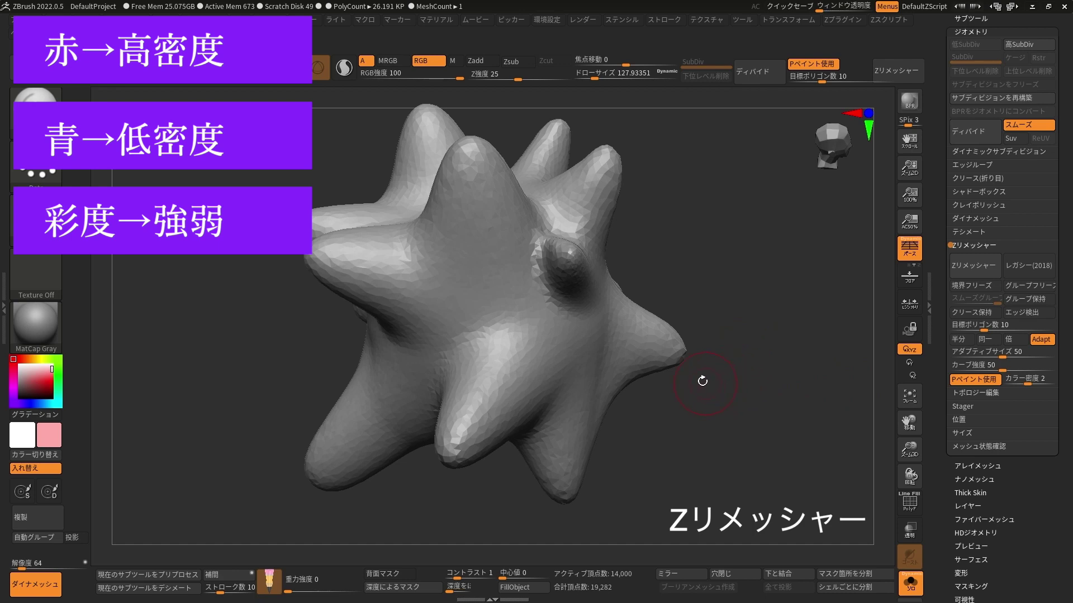
- Paint the central front spike red, then pick a fully saturated blue
mouse_move(505, 350)
mouse_down()
mouse_move(479, 386)
mouse_move(505, 334)
mouse_move(463, 425)
mouse_move(559, 363)
mouse_move(475, 313)
mouse_move(510, 409)
mouse_up()
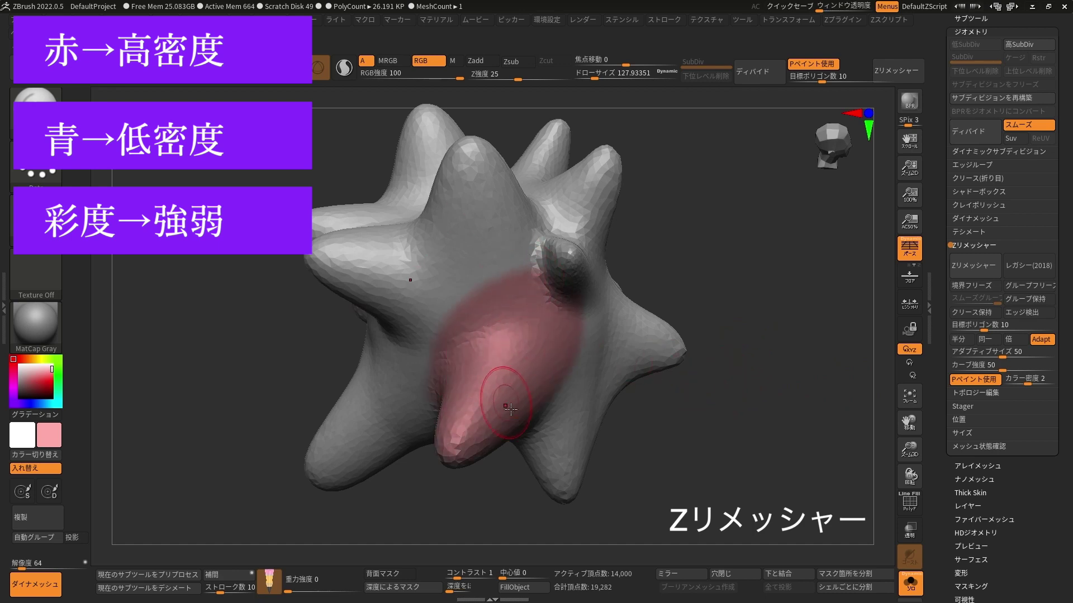
click(33, 404)
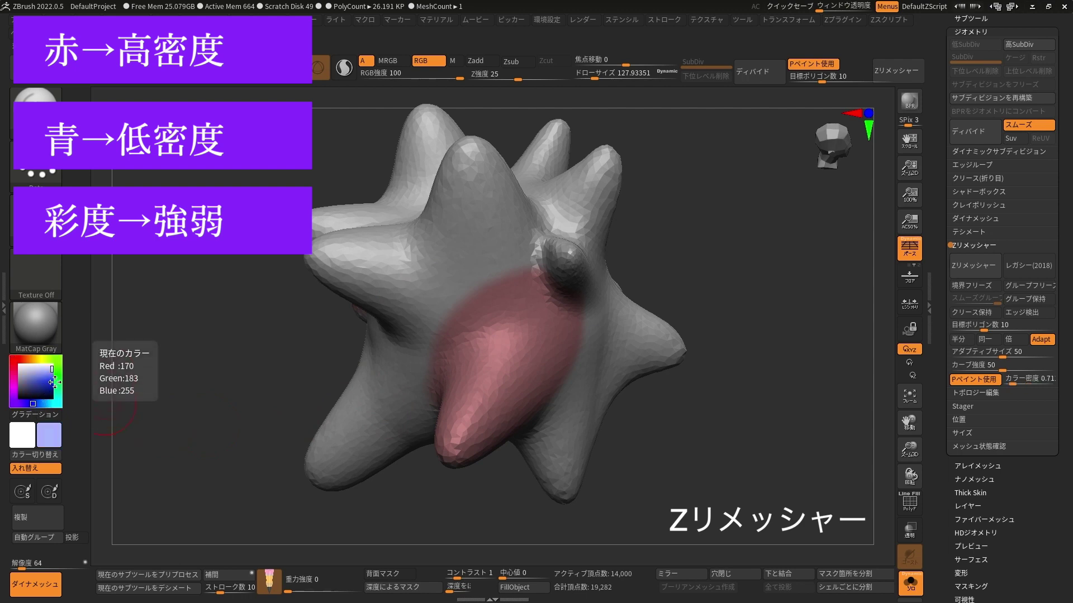
drag(54, 382, 52, 378)
- Enlarge the brush and paint the top and right spikes blue
key(s)
ctrl+right_drag(502, 190, 478, 190)
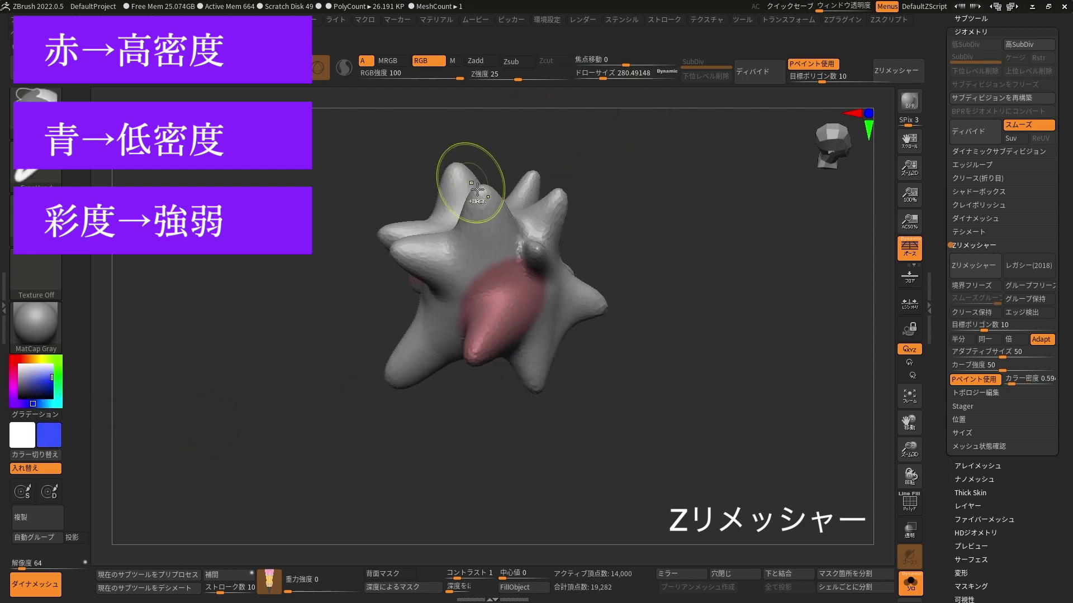
drag(491, 218, 443, 256)
mouse_move(463, 252)
mouse_down()
mouse_move(472, 179)
mouse_move(516, 212)
mouse_move(475, 274)
mouse_move(512, 247)
mouse_up()
mouse_move(511, 248)
right_down()
mouse_move(515, 204)
mouse_move(539, 239)
right_up()
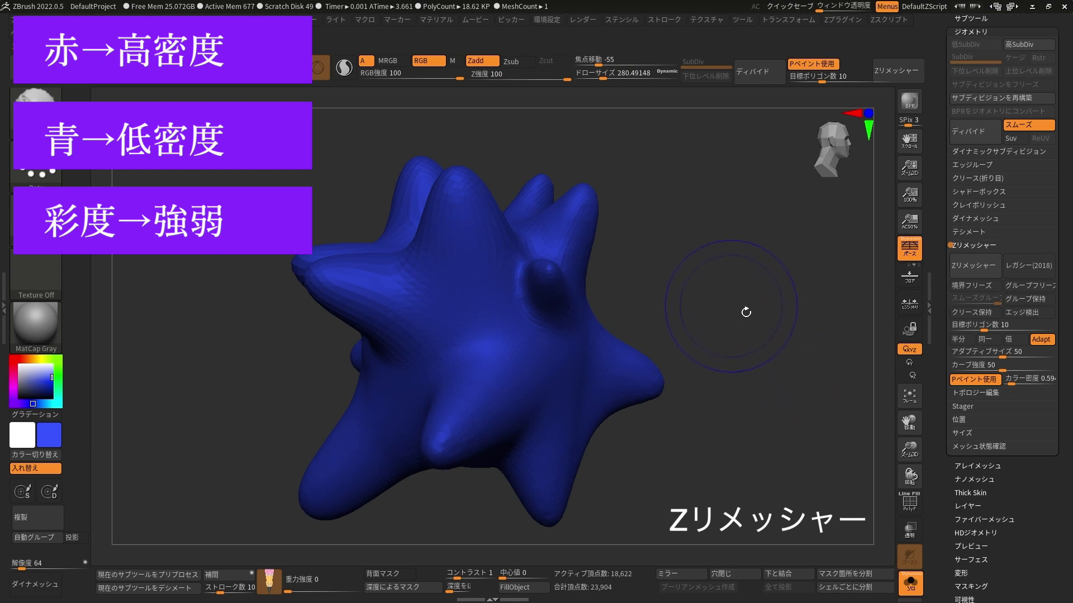
- Show PolyFrame on the 18,622-point sphere and zoom in on the new quad layout
key(shift+f)
mouse_move(731, 319)
mouse_down()
mouse_move(695, 254)
mouse_move(663, 311)
mouse_move(682, 330)
mouse_move(689, 273)
mouse_move(762, 368)
mouse_move(652, 282)
mouse_move(612, 318)
mouse_up()
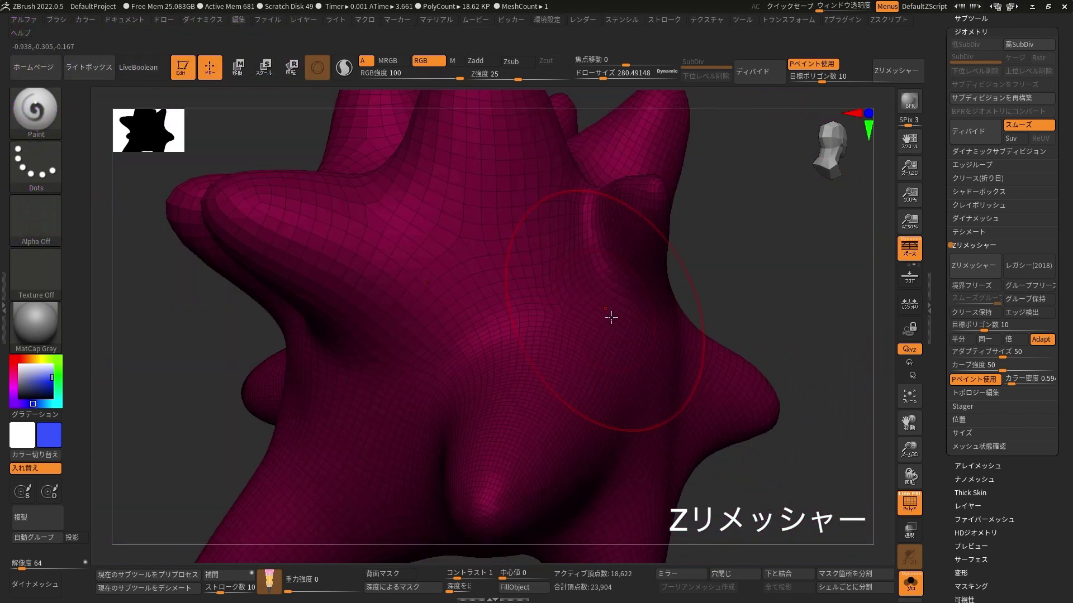
drag(769, 295, 773, 309)
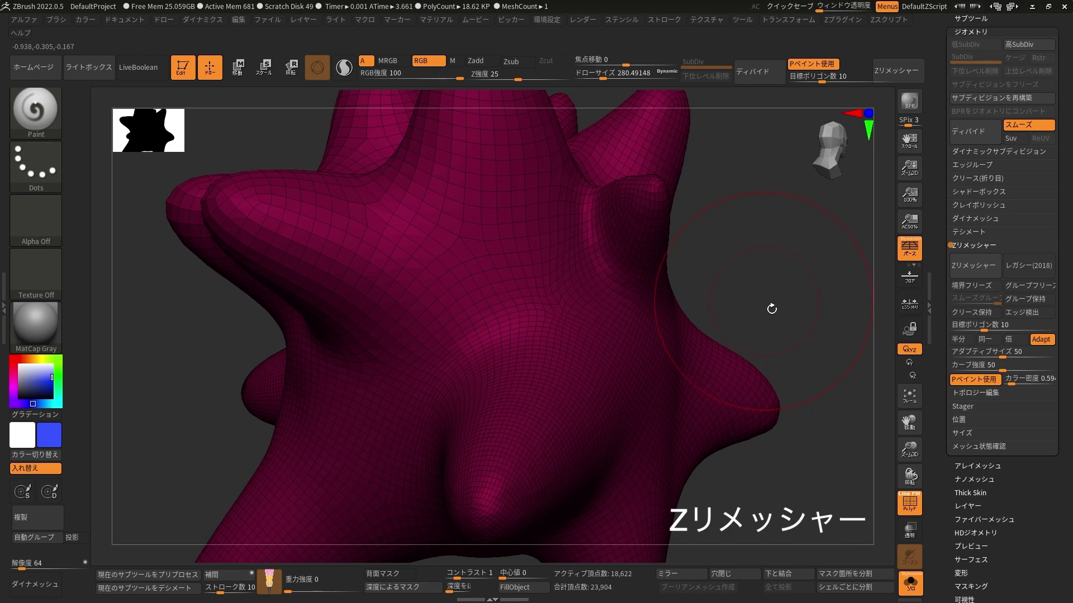